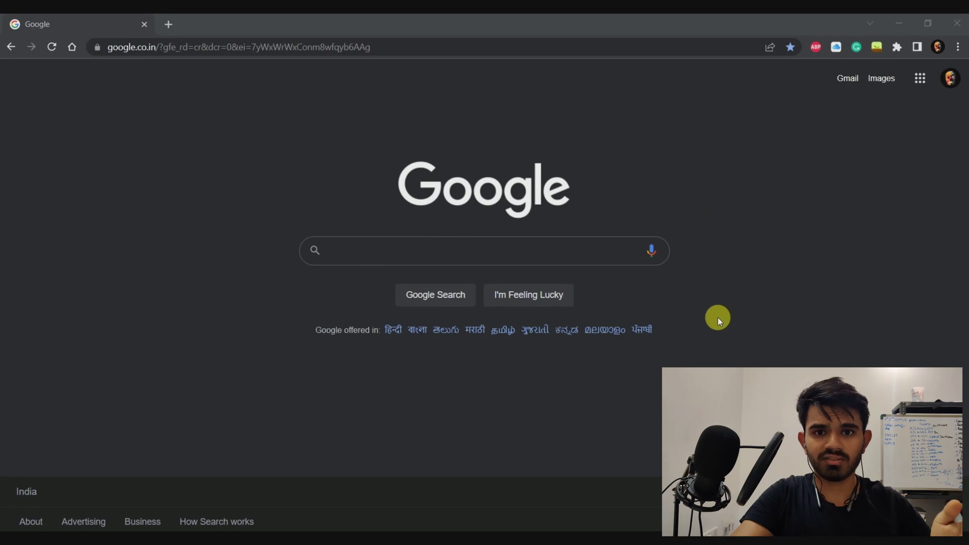
# Step: Search Google for 'anki' and open the official Anki website
pyautogui.click(603, 261)
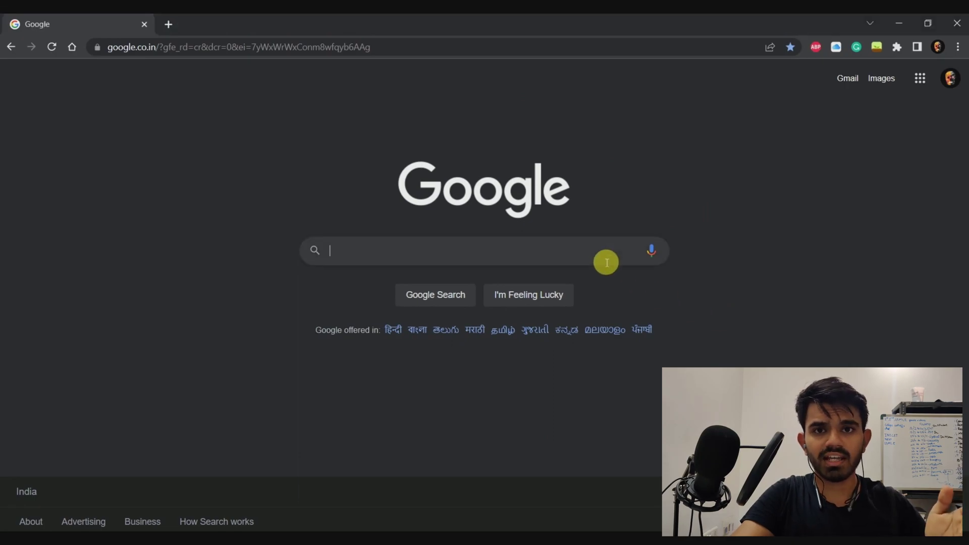
pyautogui.write('a')
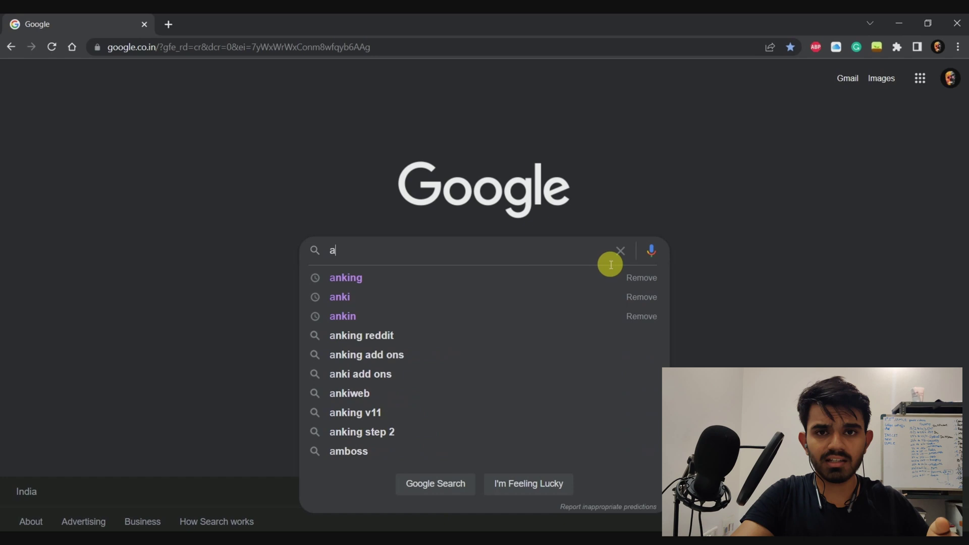
pyautogui.write('nki')
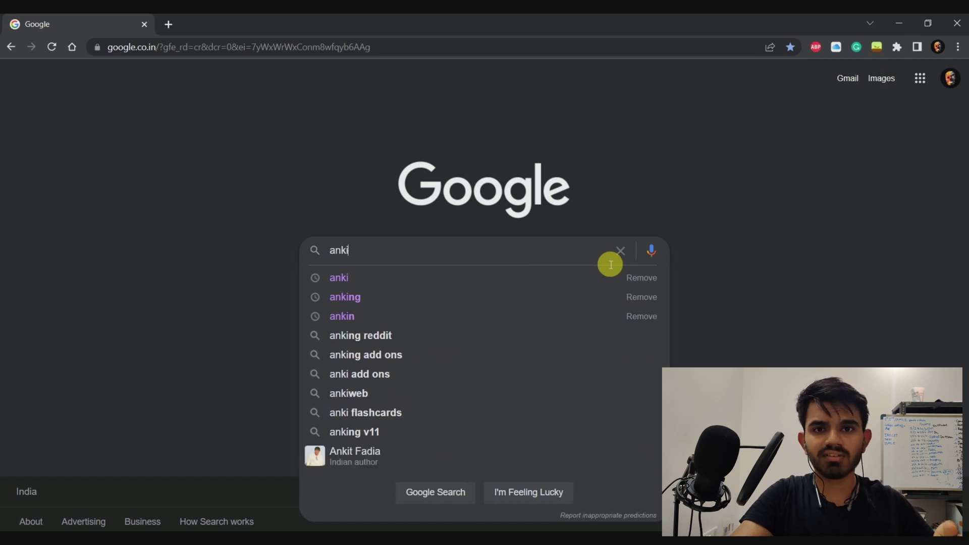
pyautogui.press('Return')
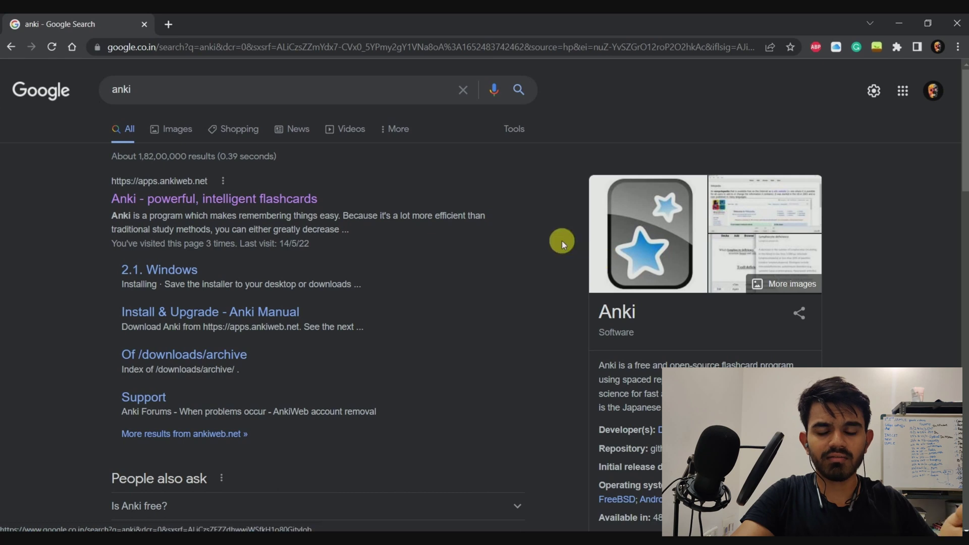
pyautogui.click(296, 198)
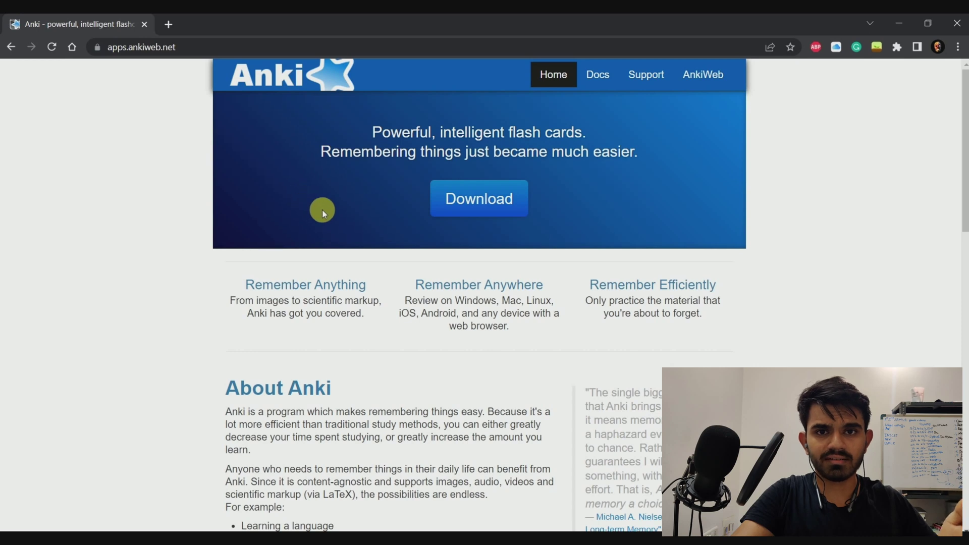
# Step: Download the Anki 2.1.49 Windows installer and save it to the Anki folder
pyautogui.click(479, 200)
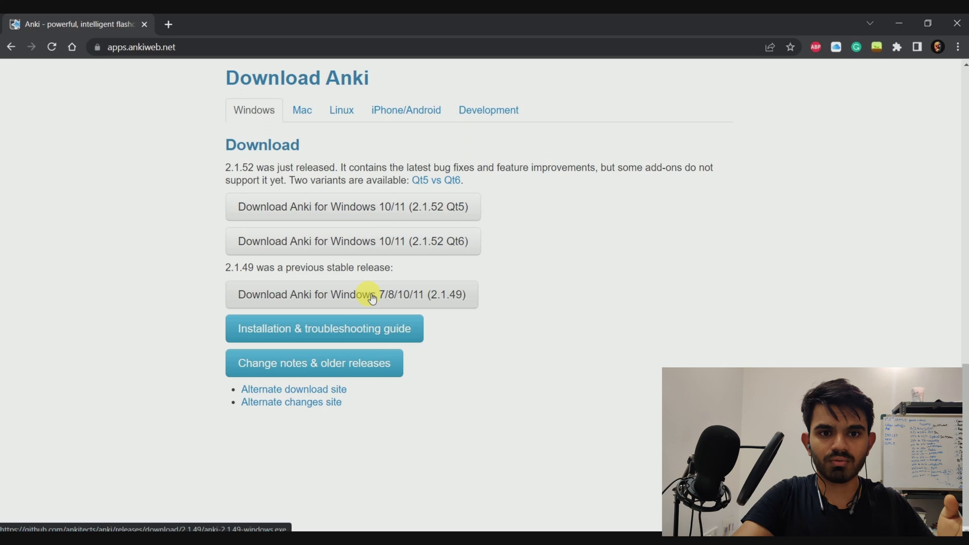
pyautogui.click(372, 297)
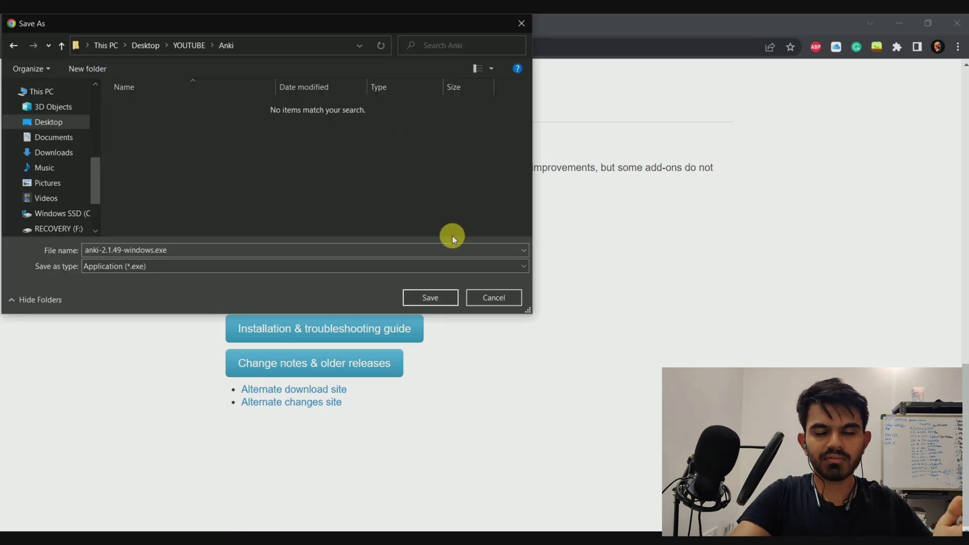
pyautogui.click(438, 297)
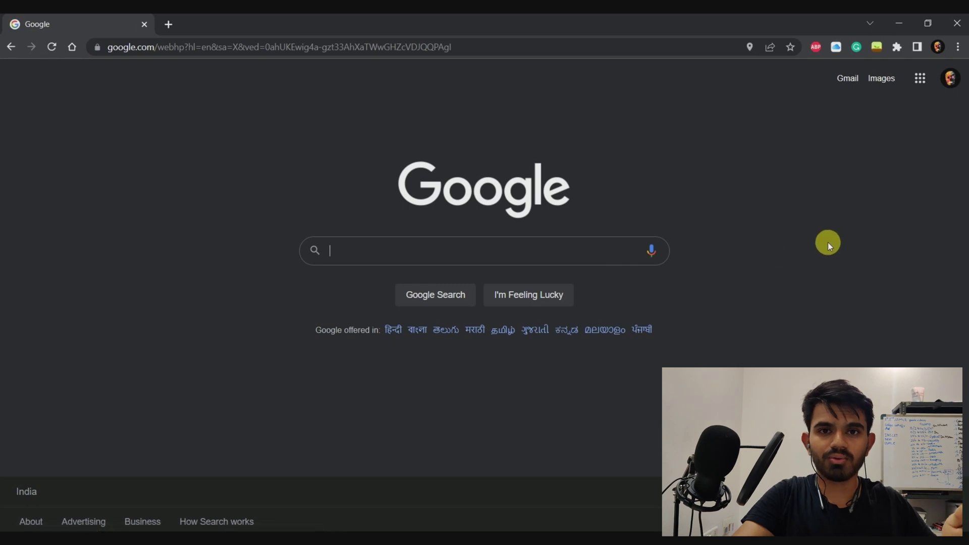
# Step: Search Google for 'anking', open the AnKing Step 1 deck page and scroll to its download links
pyautogui.write('an')
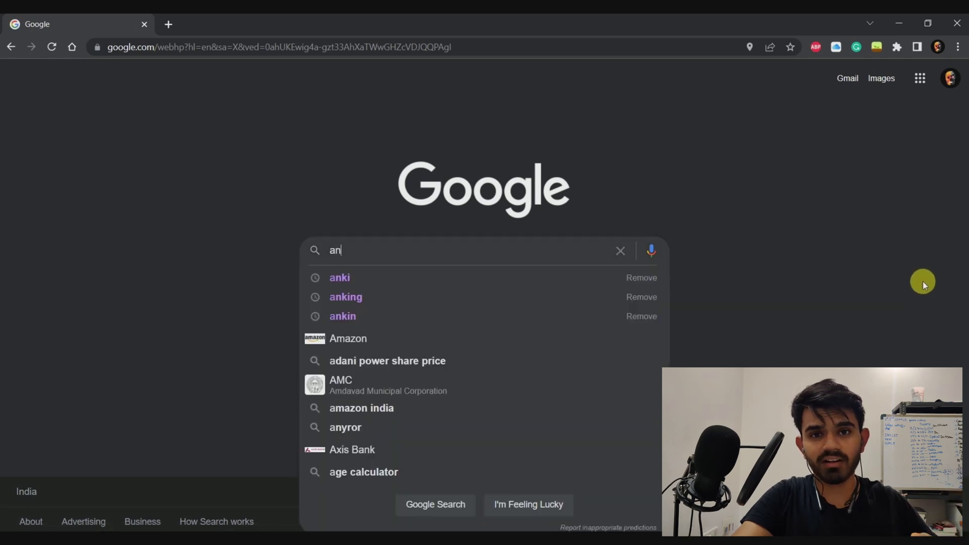
pyautogui.write('king')
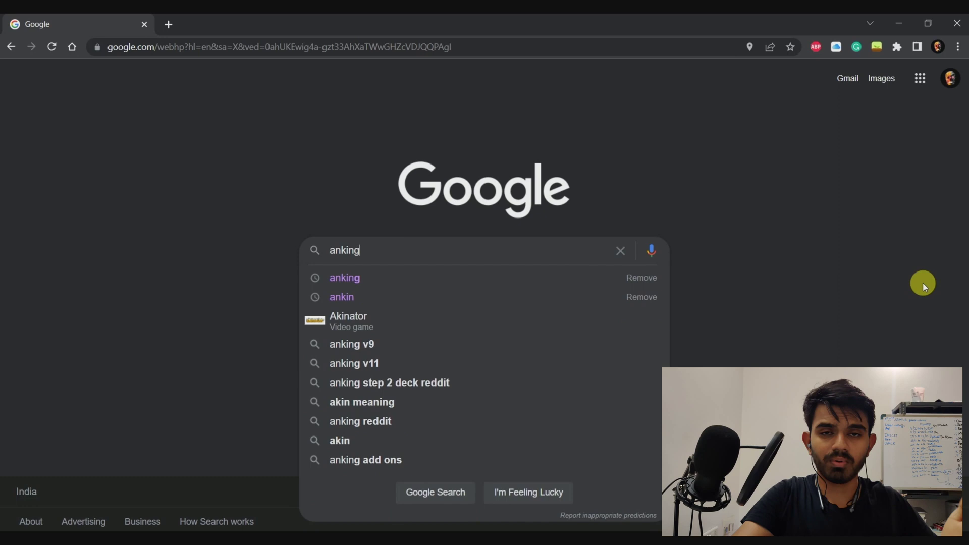
pyautogui.press('Return')
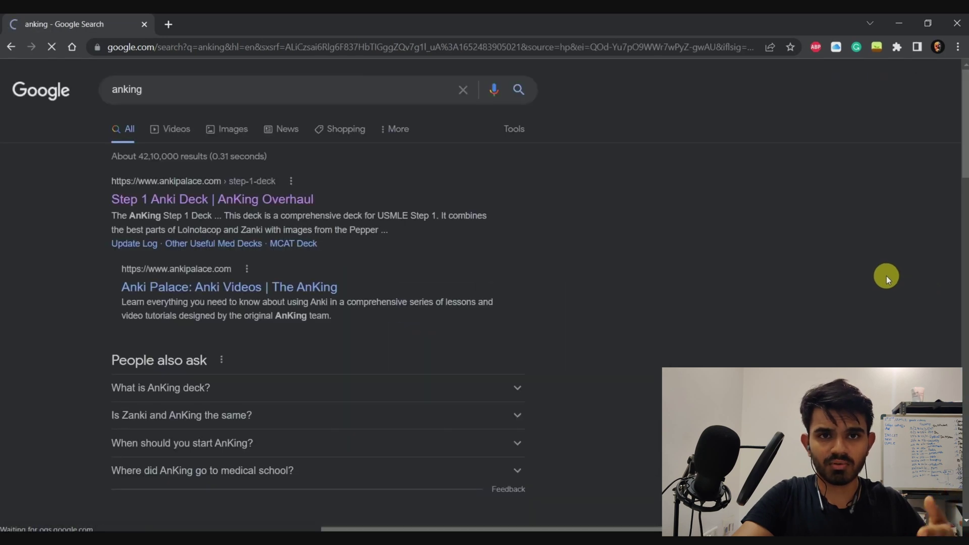
pyautogui.click(200, 208)
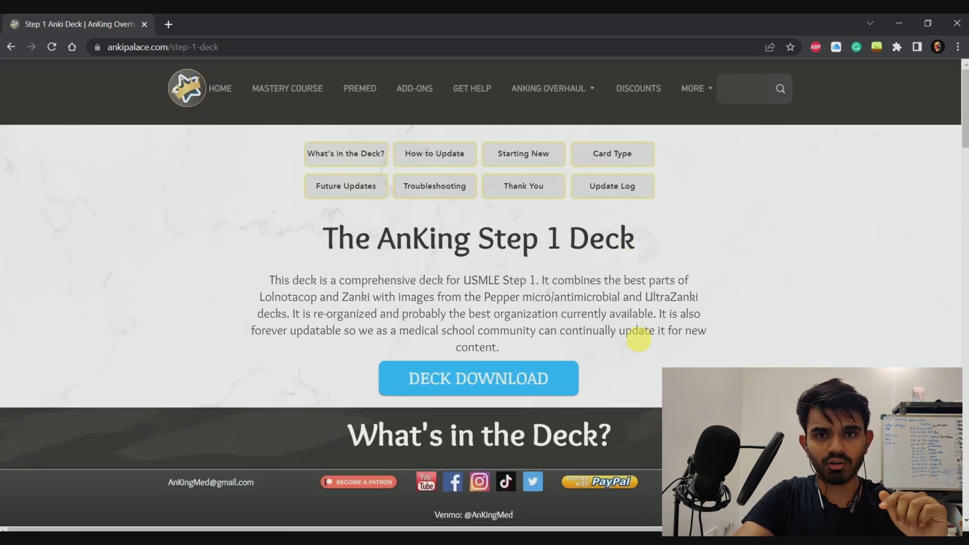
pyautogui.scroll(-6, 486, 381)
pyautogui.scroll(-12, 485, 382)
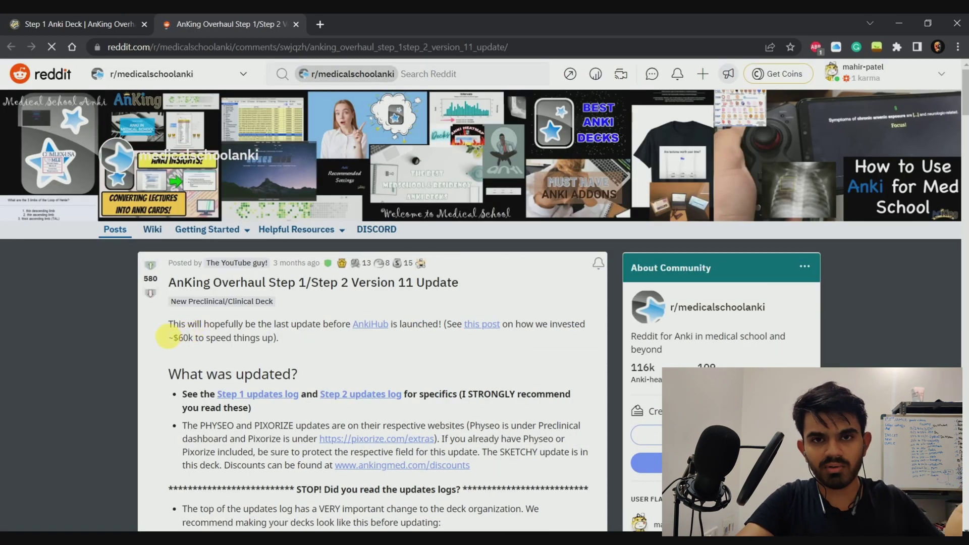
# Step: Scroll the V11 update post's comments to the reply sharing Step 1/Step 2 V11 decks with media
pyautogui.moveTo(167, 282); pyautogui.dragTo(461, 286)
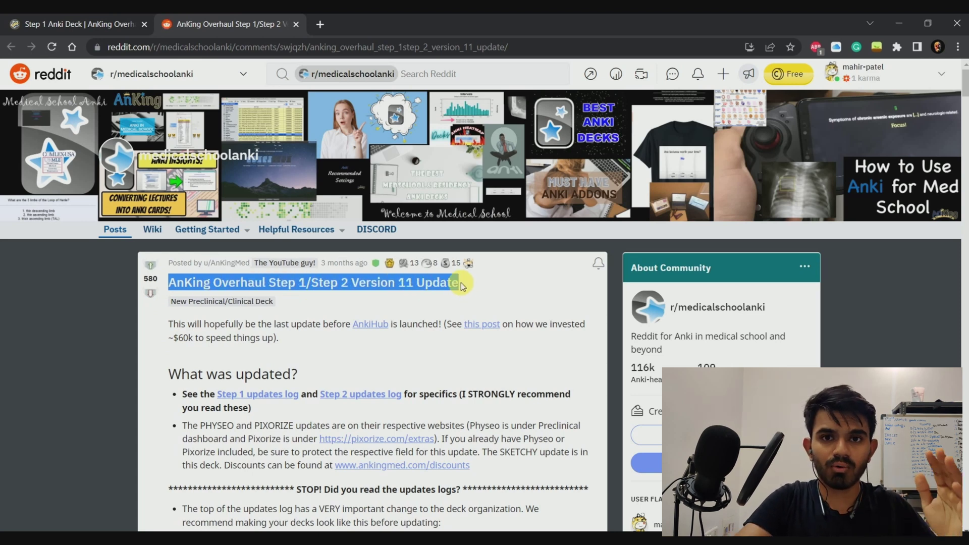
pyautogui.click(467, 283)
pyautogui.scroll(-4, 151, 326)
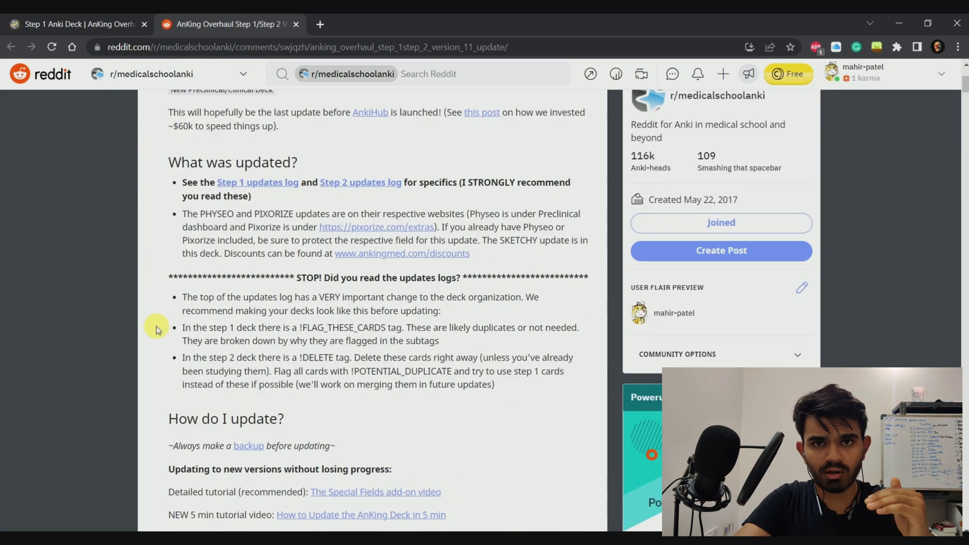
pyautogui.scroll(-4, 156, 329)
pyautogui.scroll(-12, 156, 329)
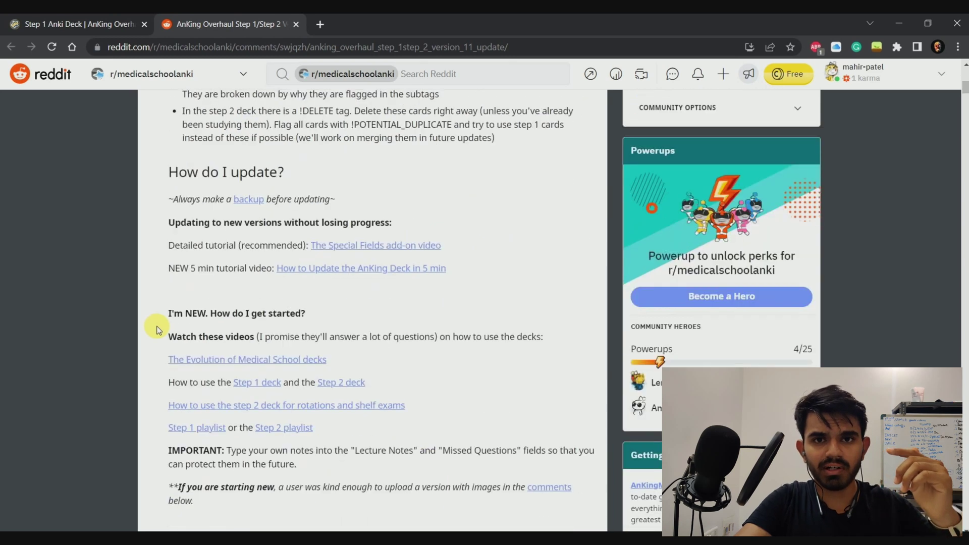
pyautogui.scroll(-8, 157, 329)
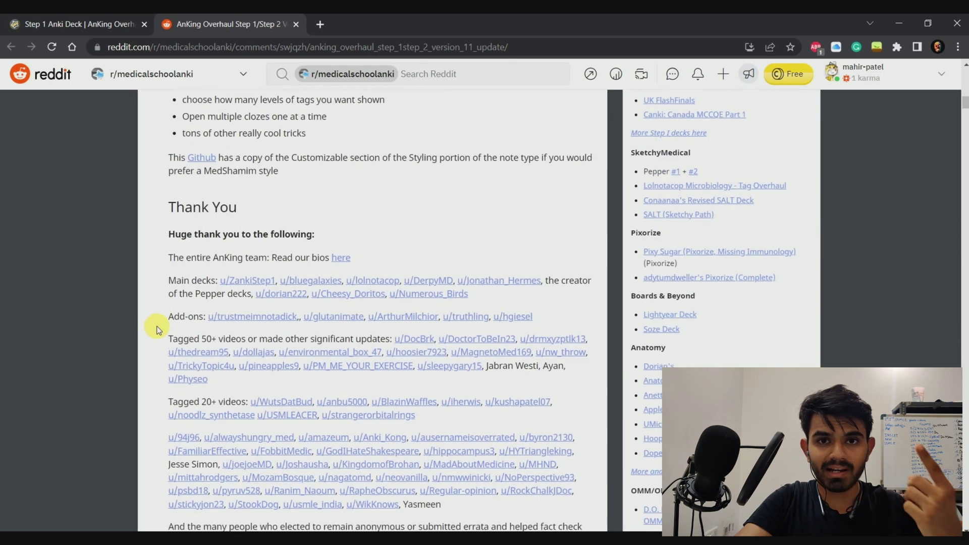
pyautogui.scroll(-4, 157, 329)
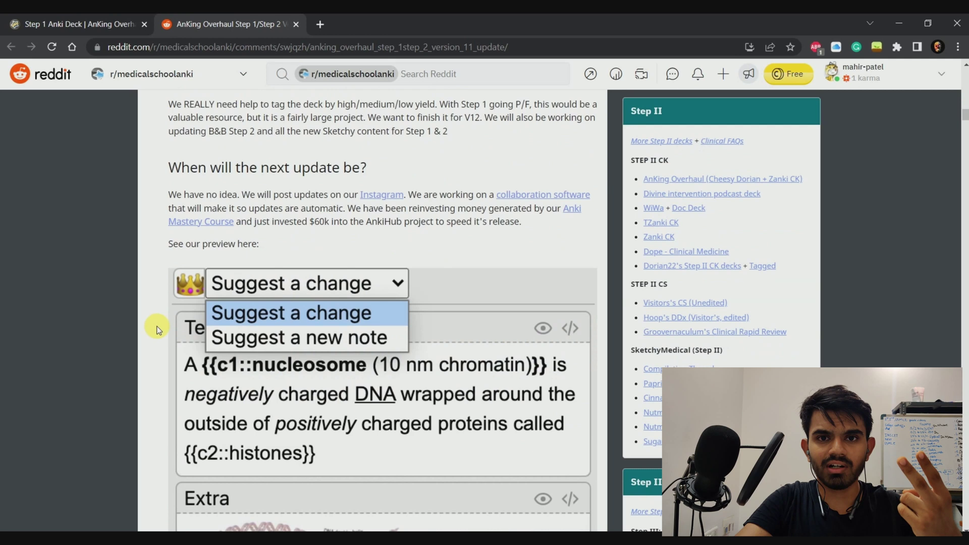
pyautogui.scroll(-12, 157, 329)
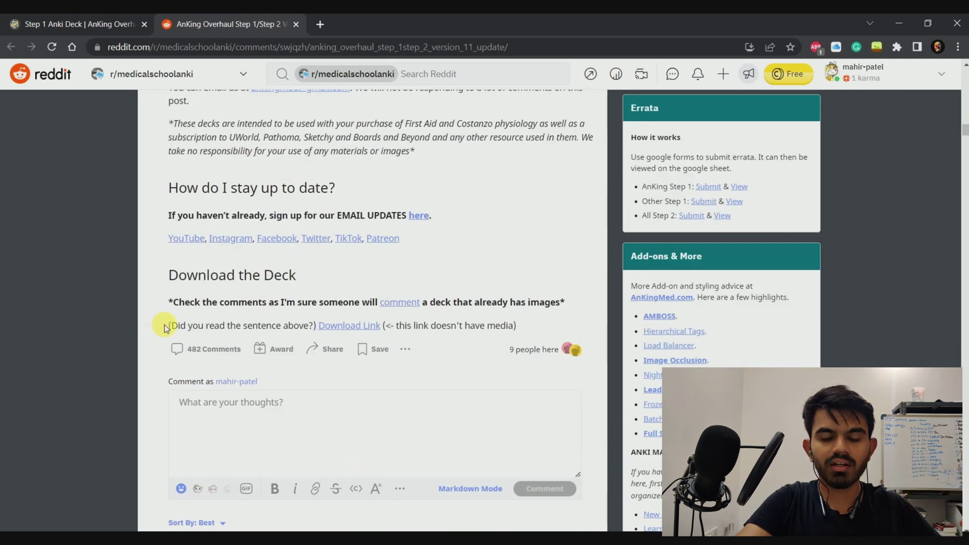
pyautogui.scroll(-8, 309, 331)
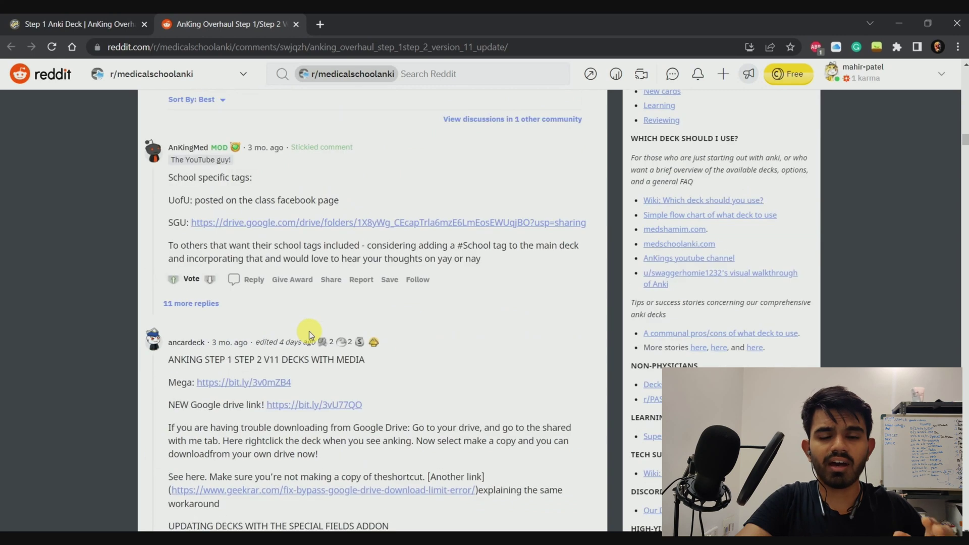
pyautogui.scroll(-4, 309, 333)
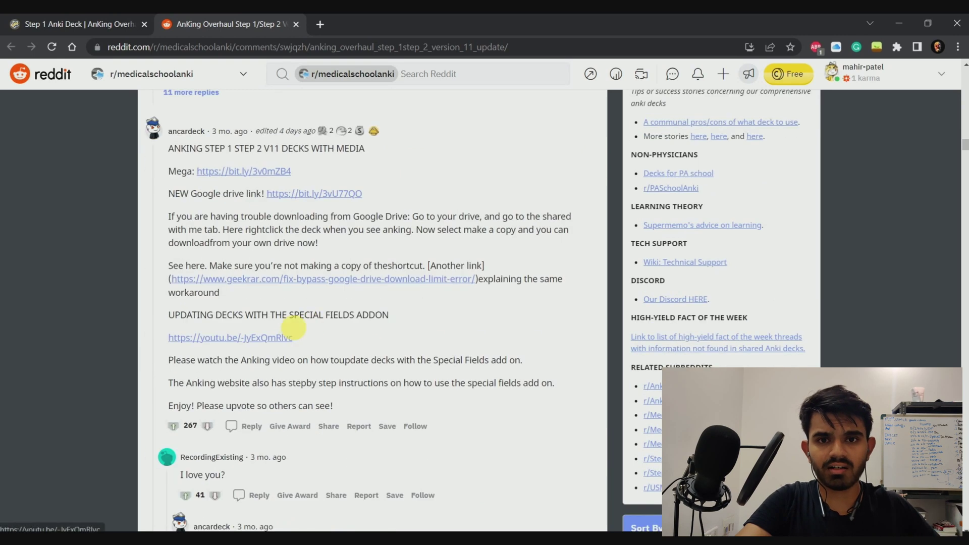
# Step: Download AnKingV11 - media.apkg from Google Drive into the Anki folder, despite the virus-scan warning
pyautogui.click(303, 202)
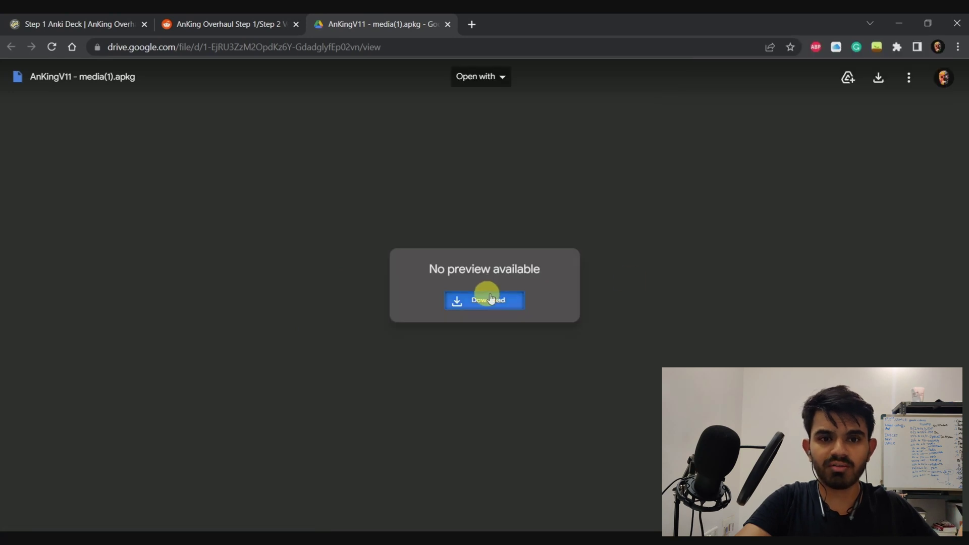
pyautogui.click(490, 298)
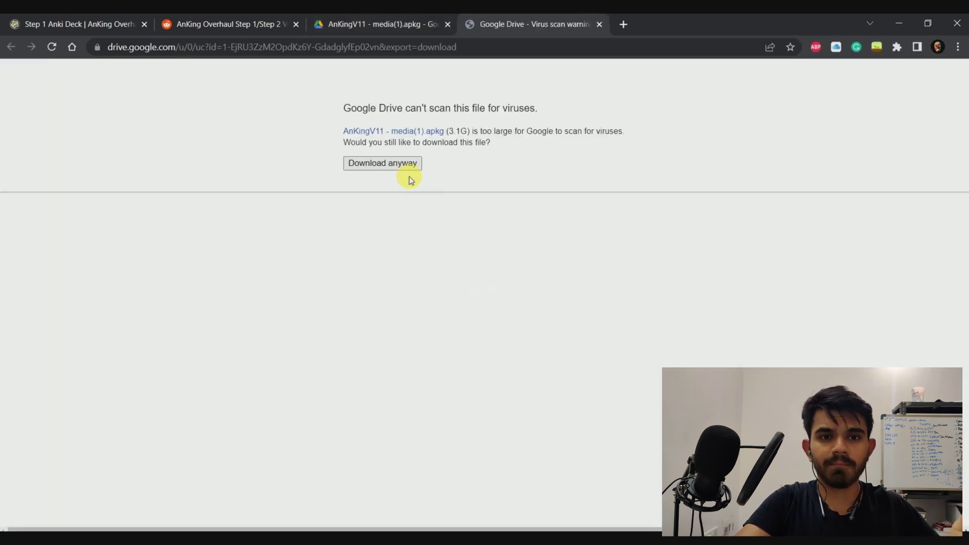
pyautogui.click(399, 162)
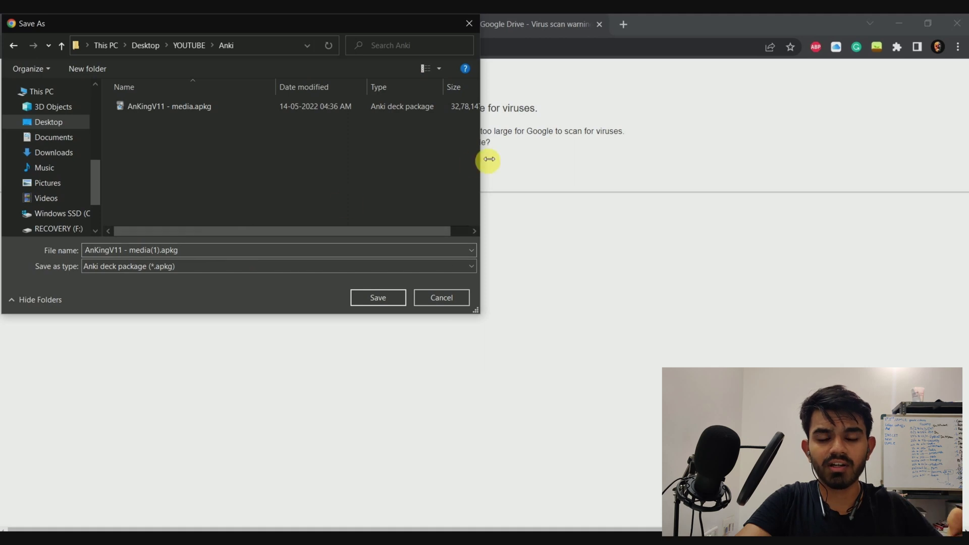
pyautogui.moveTo(489, 158); pyautogui.dragTo(531, 157)
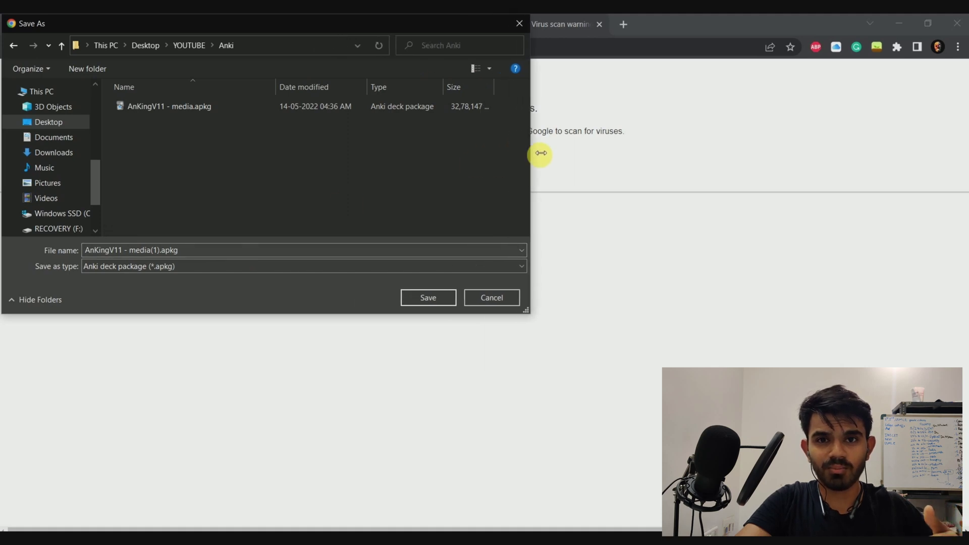
pyautogui.click(169, 108)
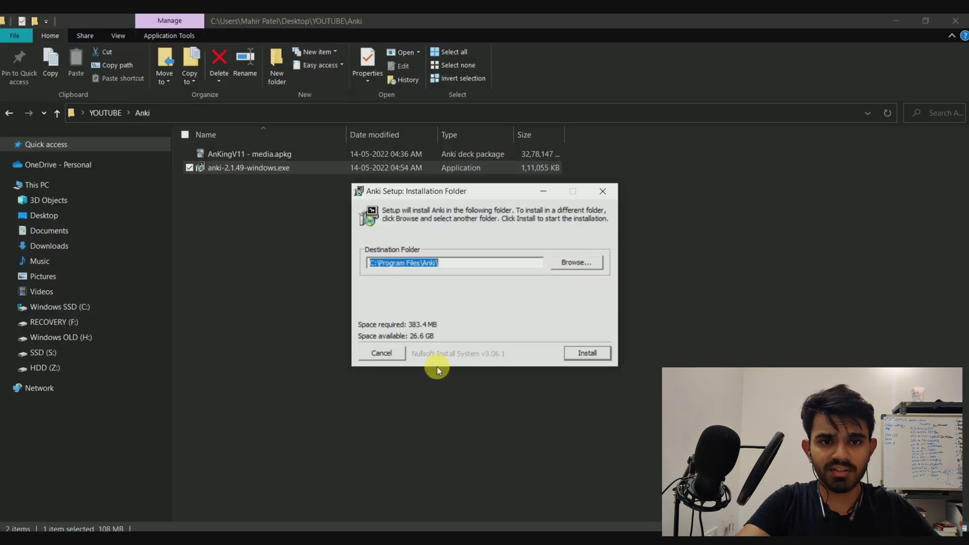
# Step: Install Anki into the default folder, then launch it and start adding a new profile
pyautogui.click(587, 352)
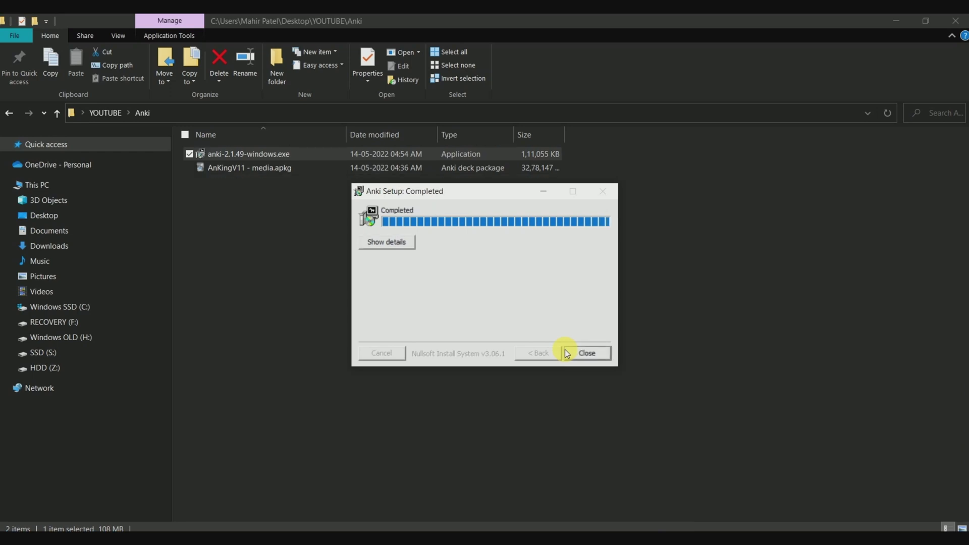
pyautogui.click(601, 353)
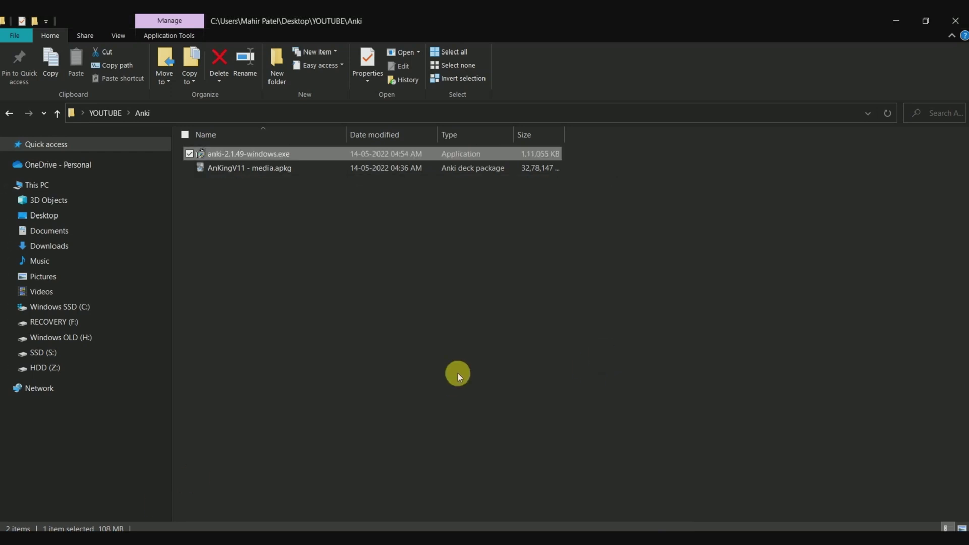
pyautogui.press('super')
pyautogui.write('anki')
pyautogui.press('Return')
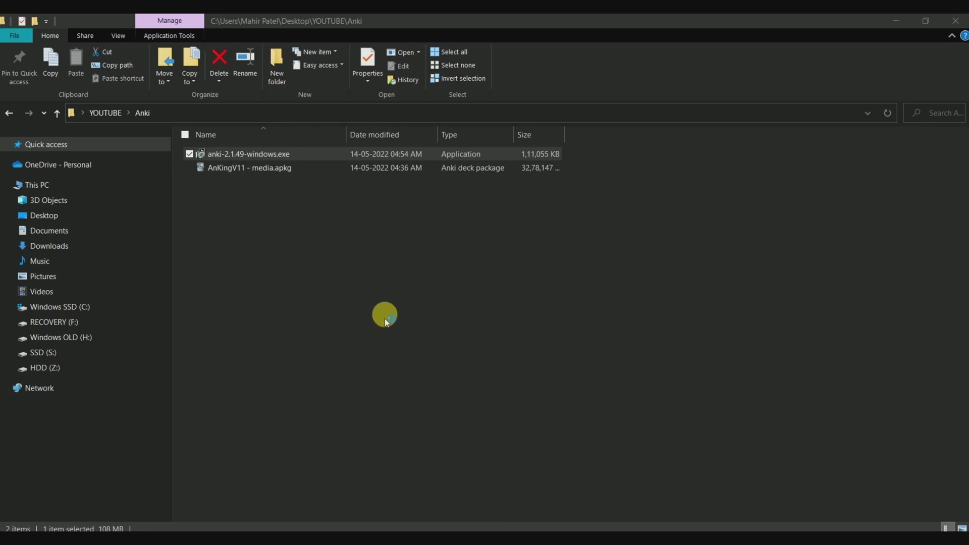
pyautogui.click(592, 171)
# Step: Create and open a profile named 'New', then bring up the Tools > Add-ons manager
pyautogui.write('New')
pyautogui.press('Return')
pyautogui.click(593, 154)
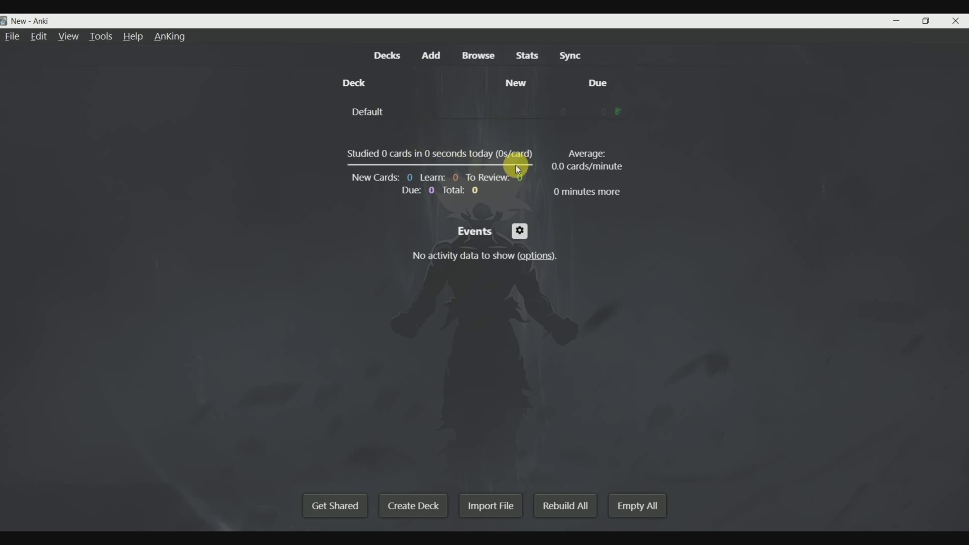
pyautogui.click(103, 43)
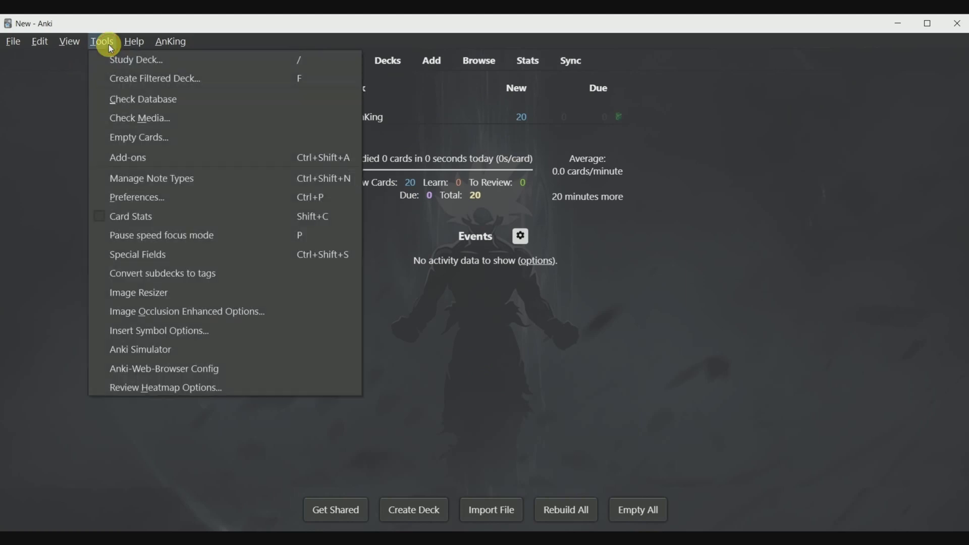
pyautogui.click(145, 160)
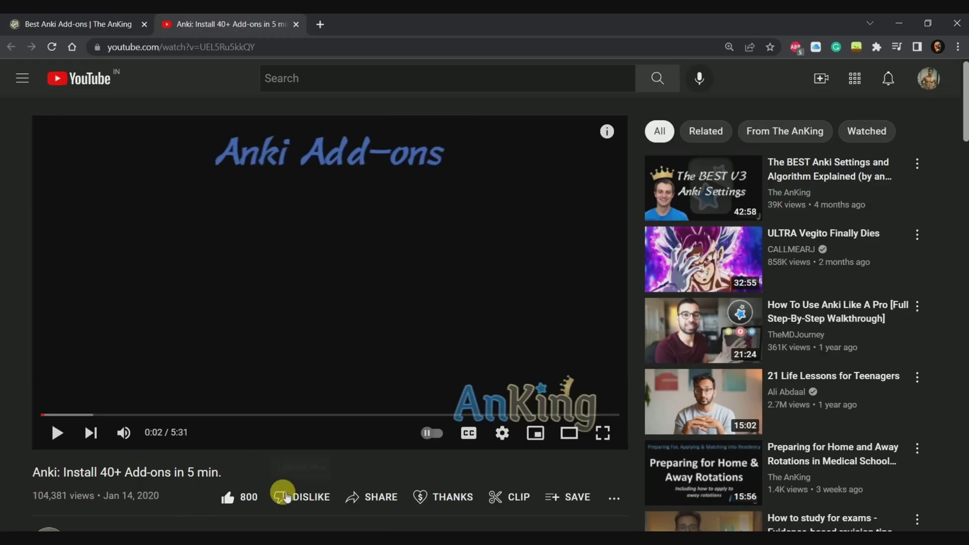
# Step: Download the 40+ Add-ons download folder from Google Drive as a zip into the Anki folder
pyautogui.scroll(-4, 273, 484)
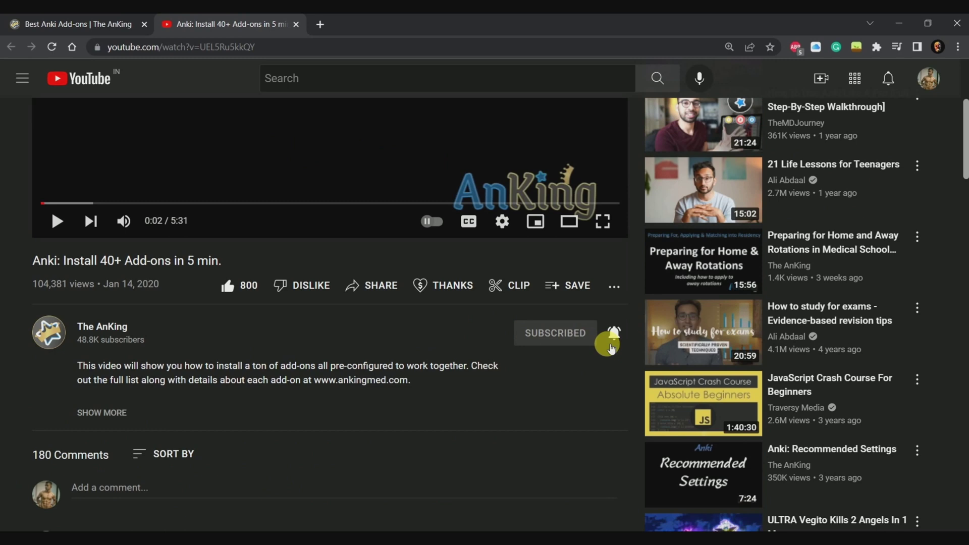
pyautogui.scroll(-4, 610, 348)
pyautogui.click(145, 213)
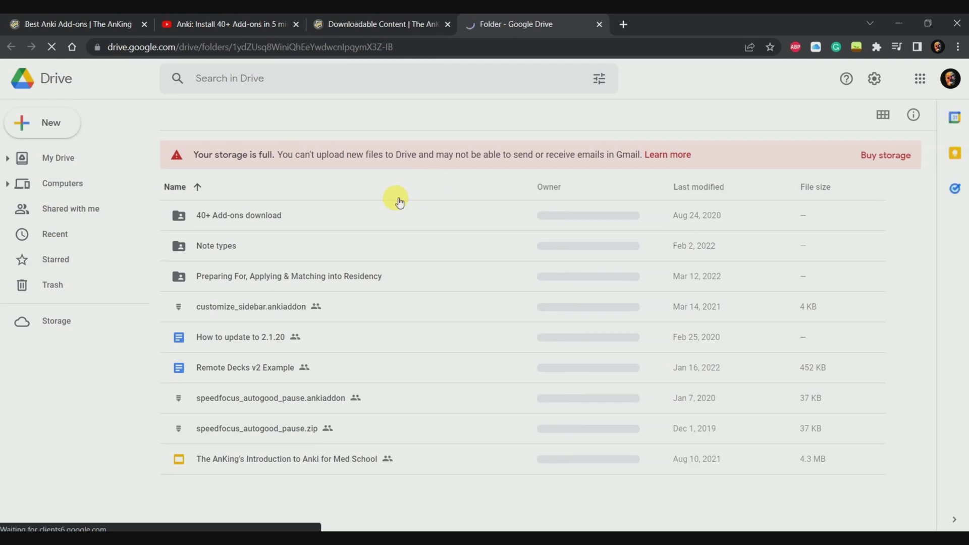
pyautogui.click(257, 218)
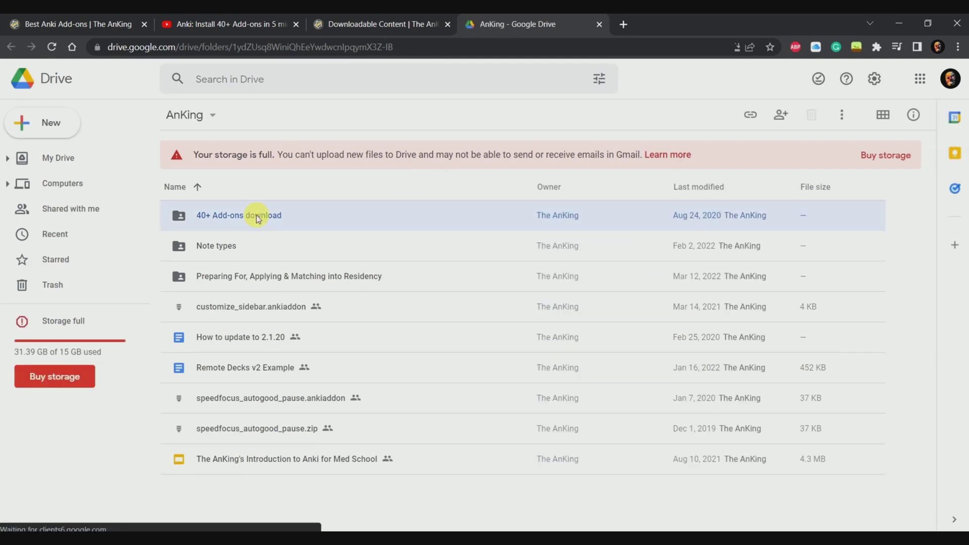
pyautogui.click(841, 115)
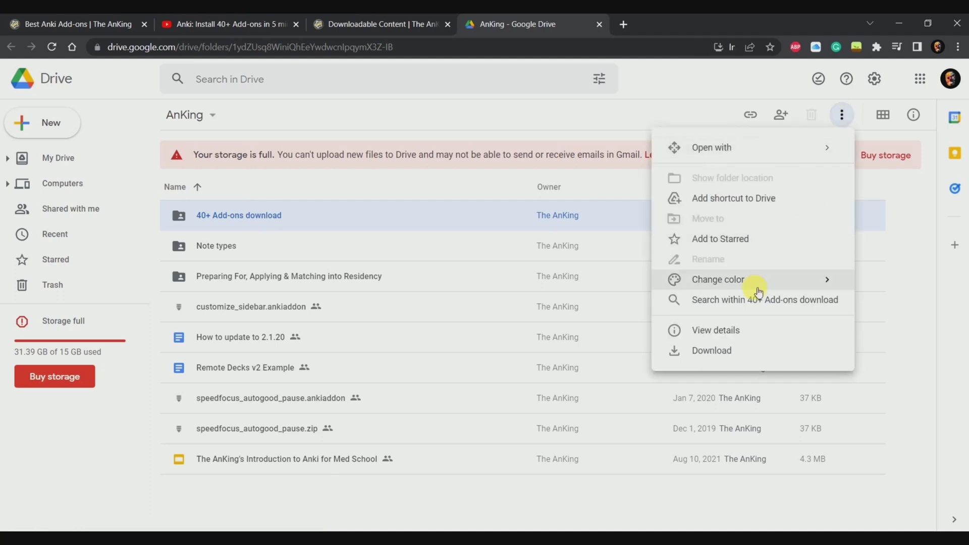
pyautogui.click(702, 352)
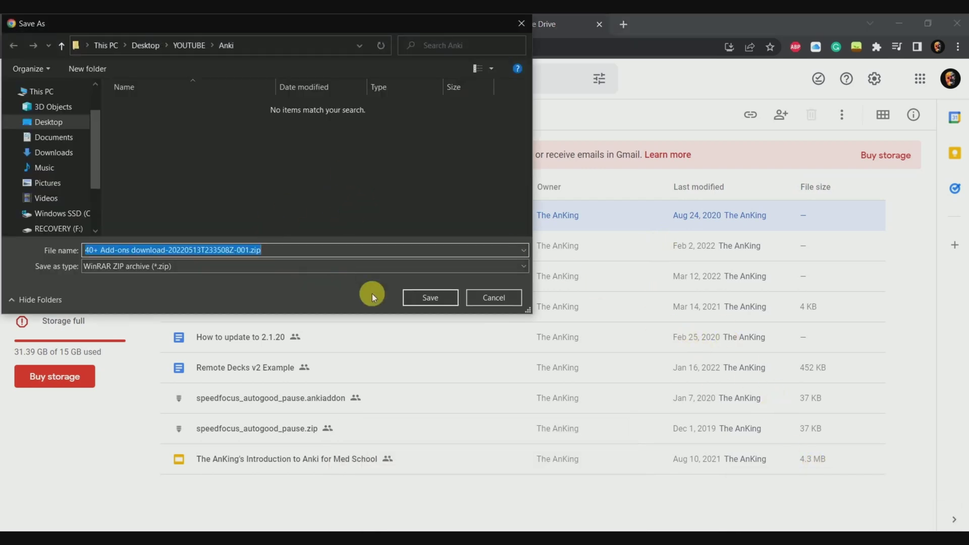
pyautogui.click(414, 297)
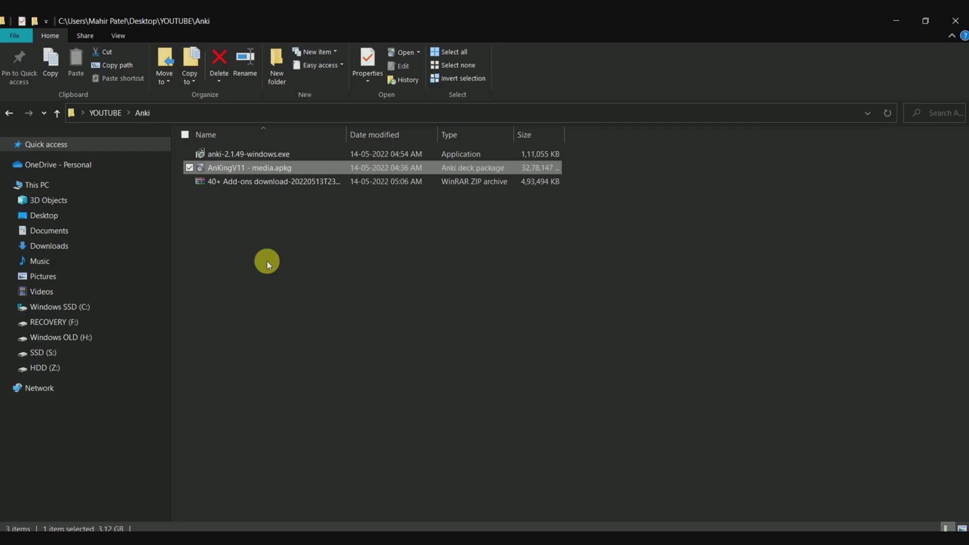
# Step: Extract the add-ons zip to its own folder and open the 40+ Add-ons download subfolder
pyautogui.click(264, 183)
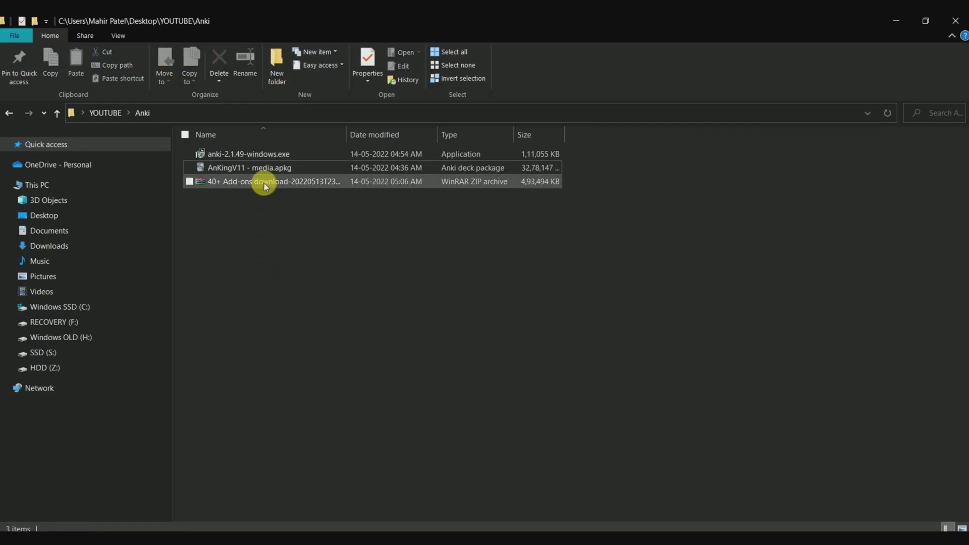
pyautogui.rightClick(265, 183)
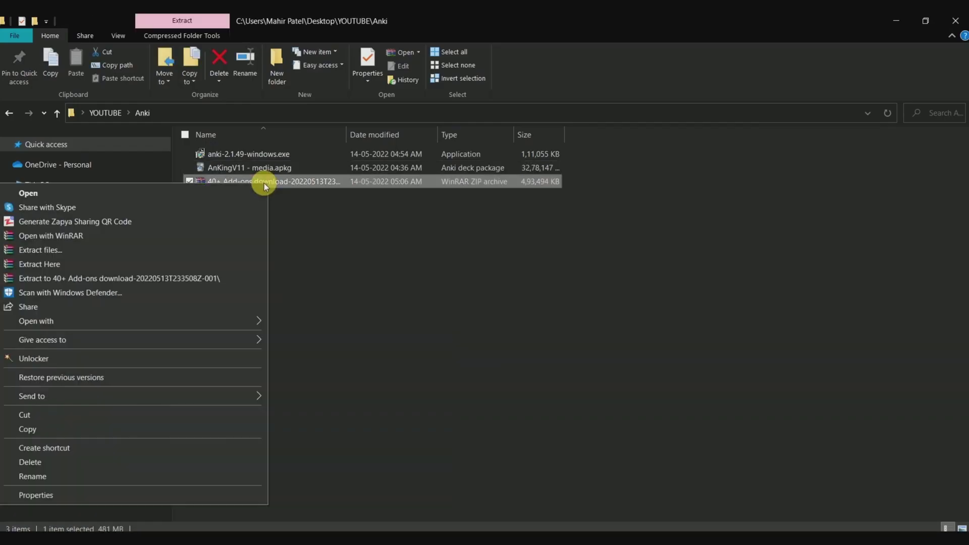
pyautogui.click(160, 279)
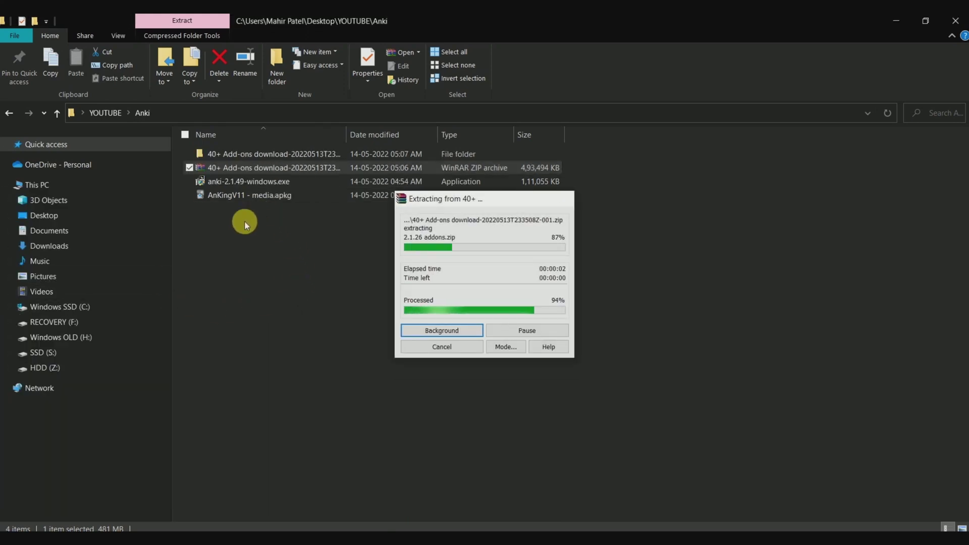
pyautogui.click(303, 154)
pyautogui.doubleClick(303, 153)
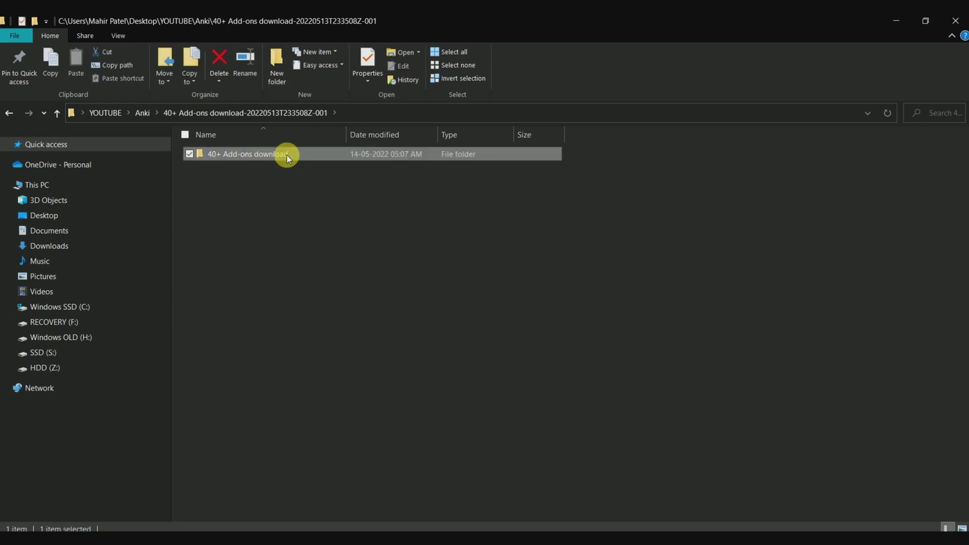
pyautogui.doubleClick(287, 156)
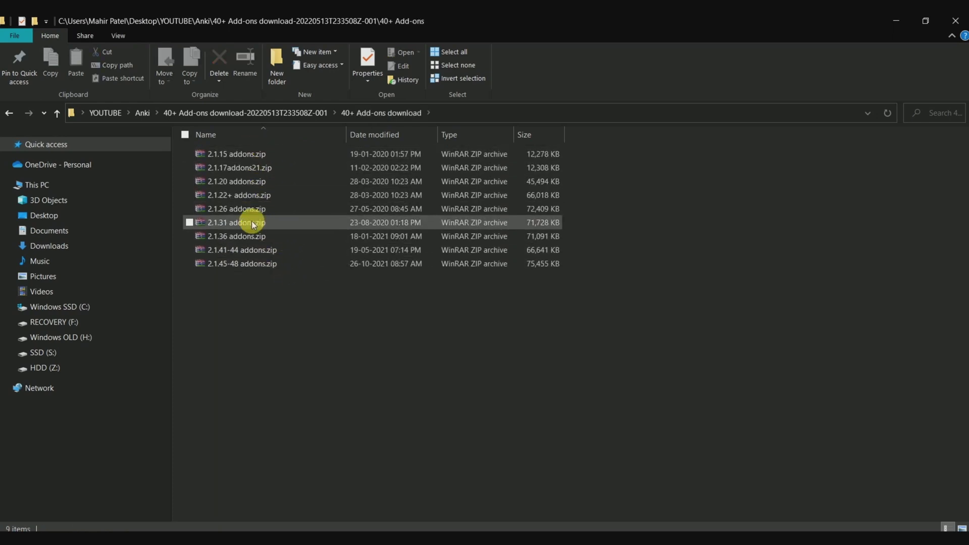
# Step: Extract 2.1.45-48 addons.zip into a 2.1.45-48 addons folder
pyautogui.click(248, 265)
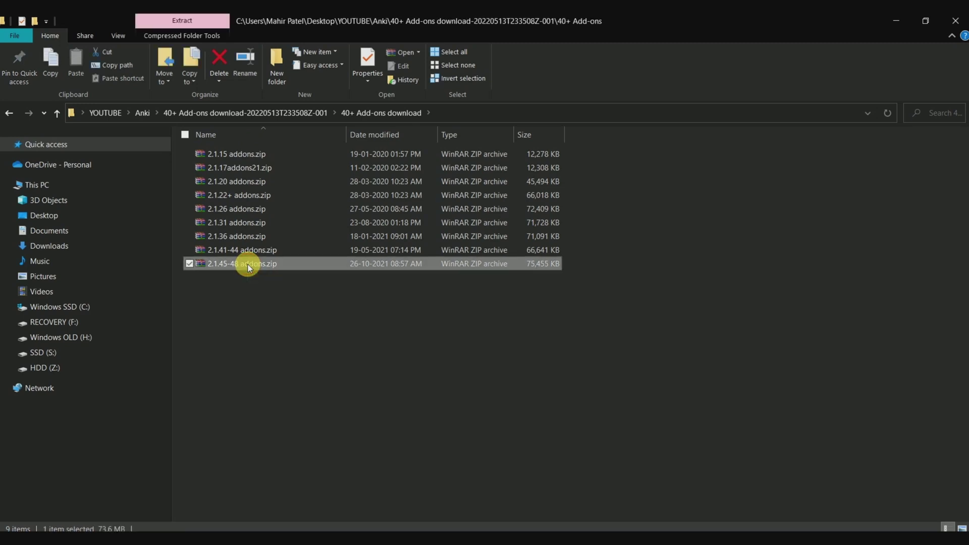
pyautogui.rightClick(253, 265)
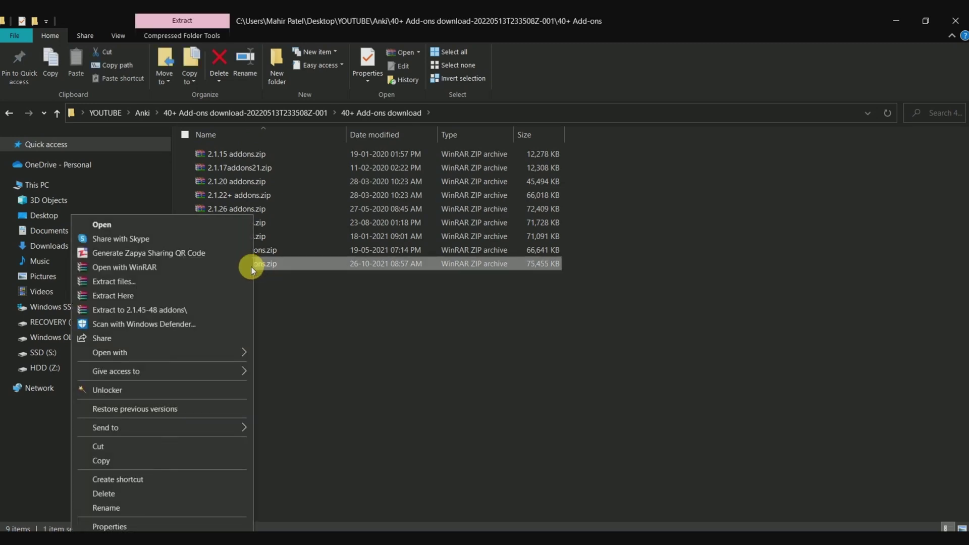
pyautogui.click(208, 312)
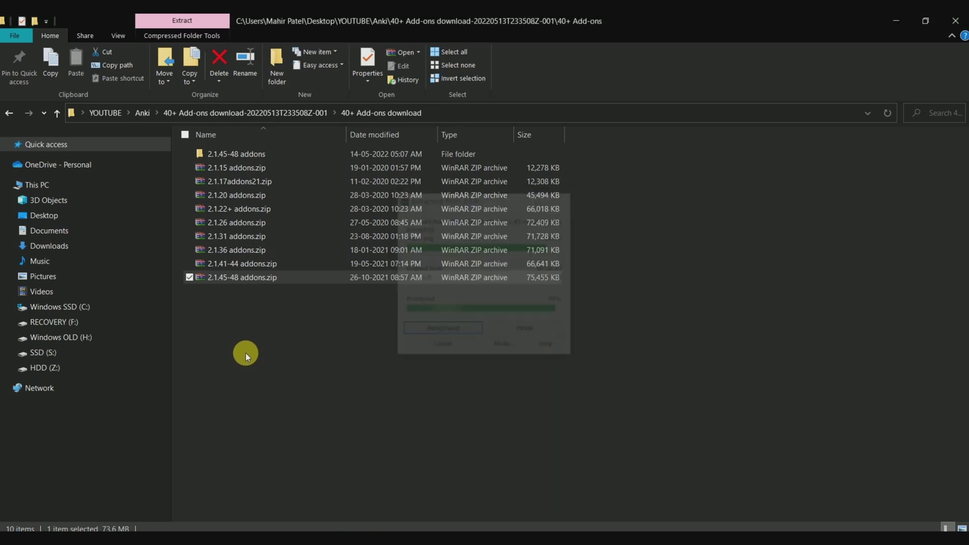
# Step: Copy the addons21 folder from the extracted 2.1.45-48 addons folder
pyautogui.doubleClick(237, 154)
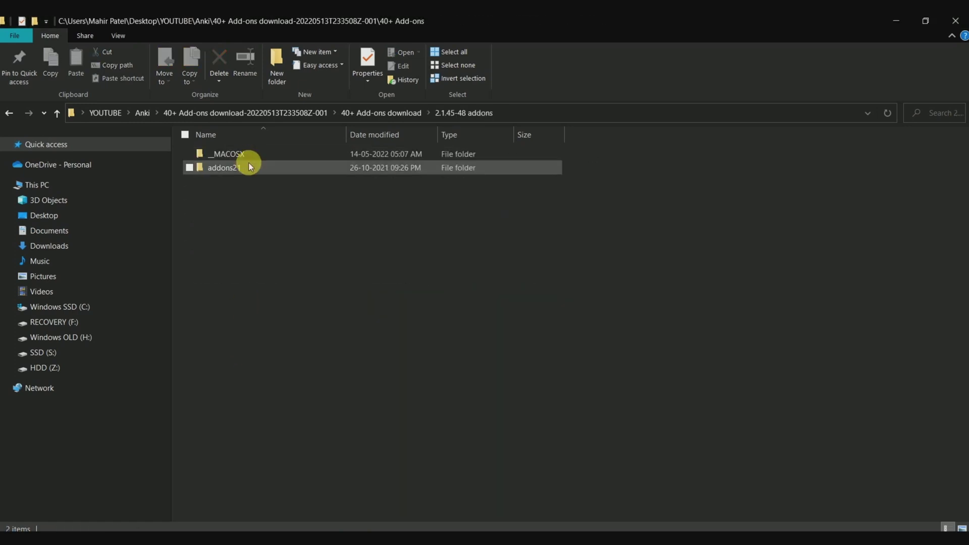
pyautogui.click(250, 167)
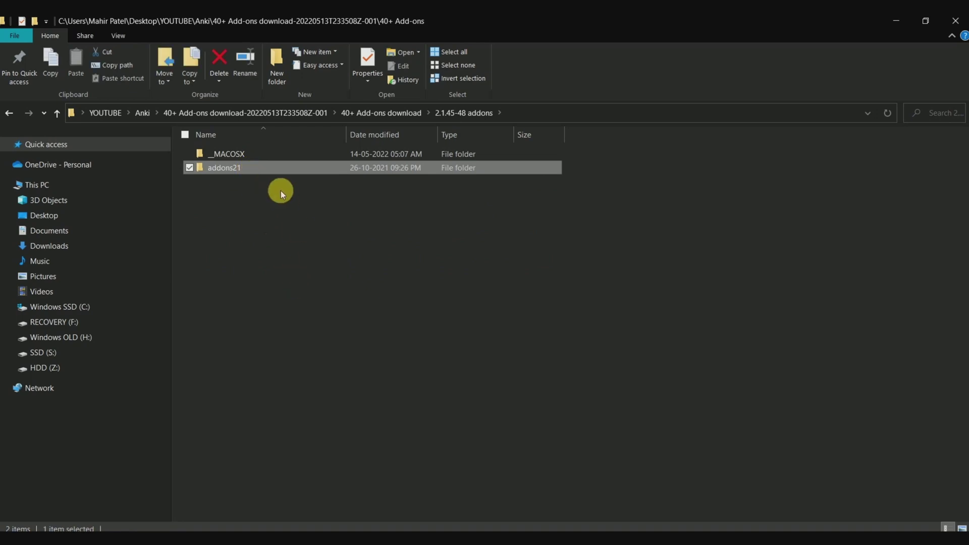
pyautogui.rightClick(264, 166)
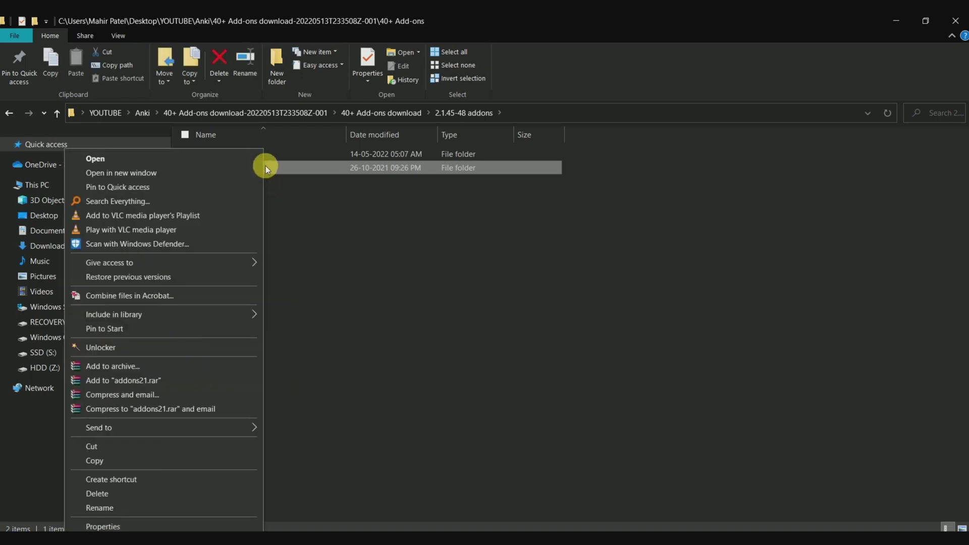
pyautogui.click(158, 457)
# Step: Show Anki's add-on files folder on disk from the Add-ons manager
pyautogui.hotkey('alt', 'Tab')
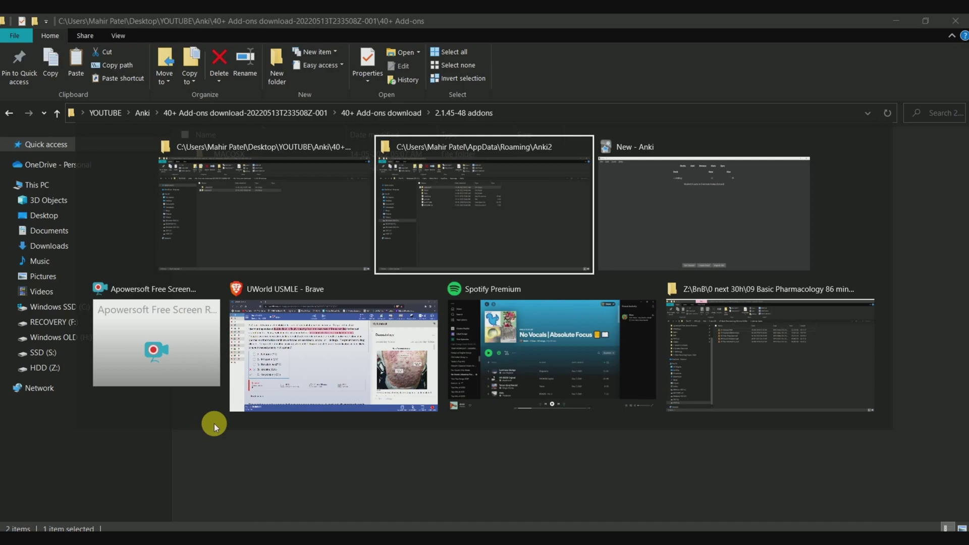
pyautogui.hotkey('alt', 'Tab')
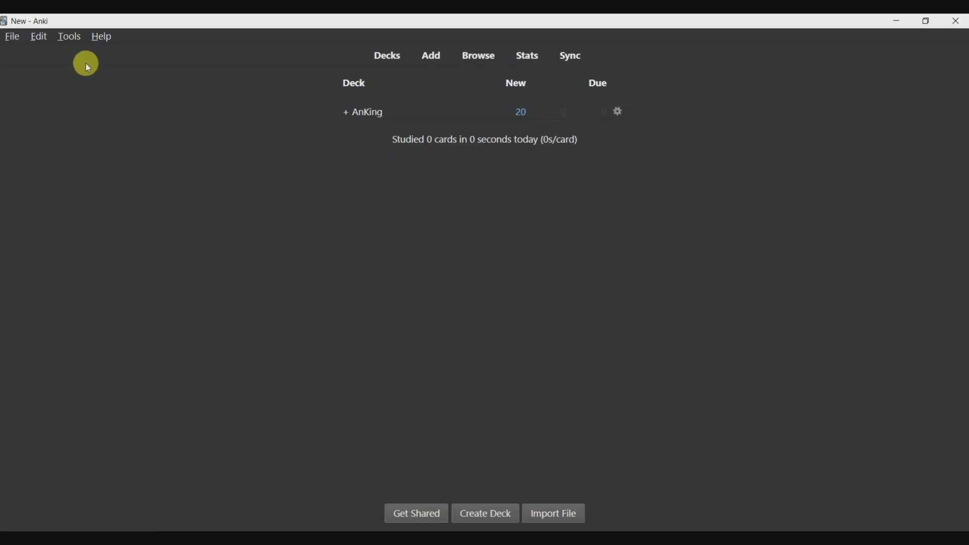
pyautogui.click(72, 40)
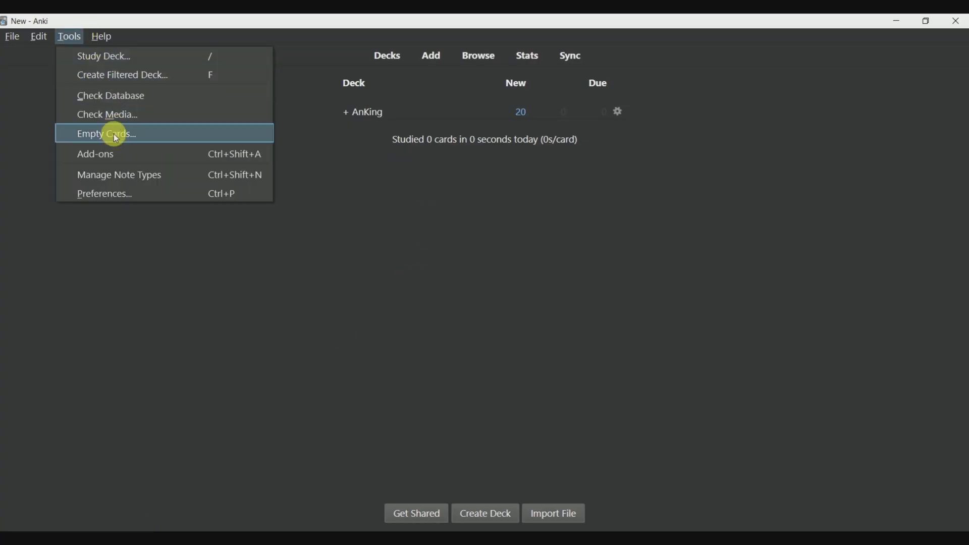
pyautogui.click(111, 155)
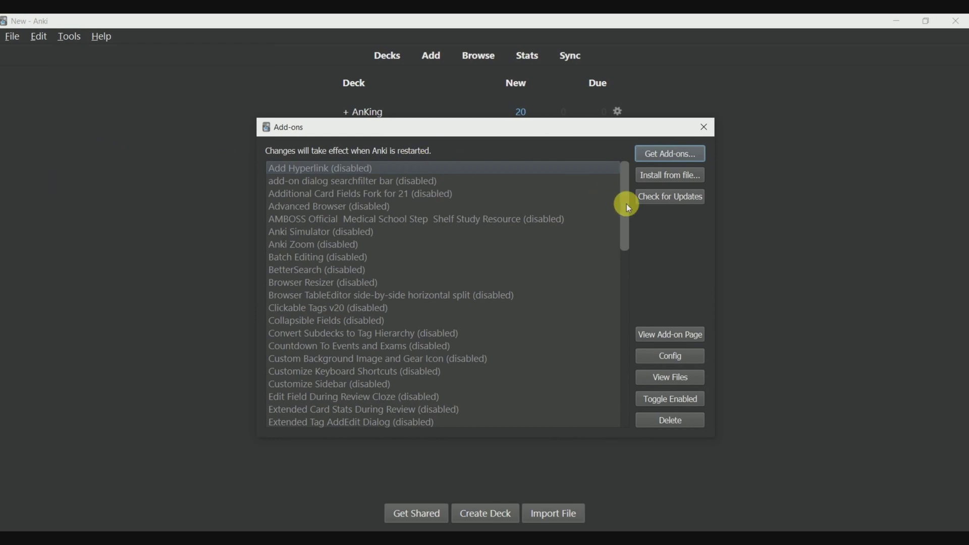
pyautogui.click(670, 385)
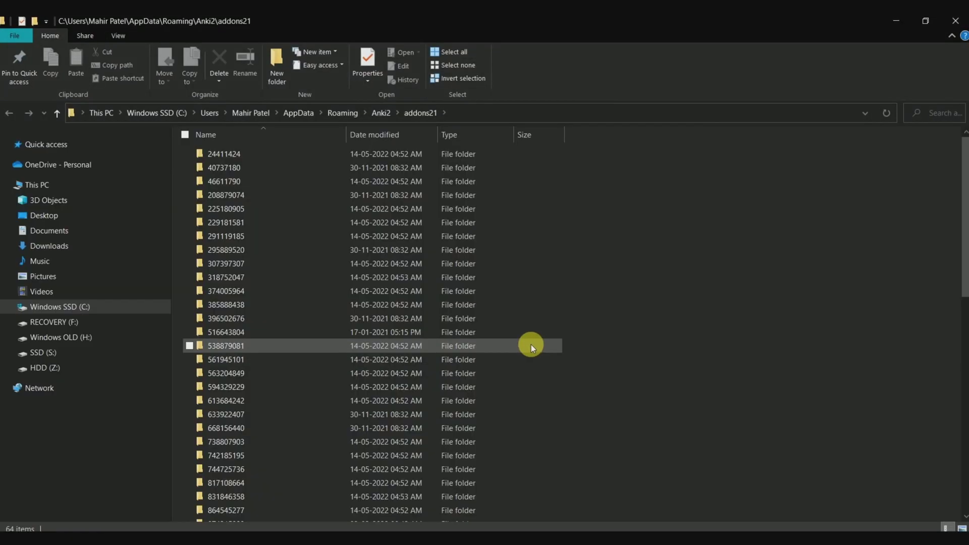
# Step: Paste the copied addons21 into the Anki2 folder, replacing files with the same names
pyautogui.scroll(-10, 662, 324)
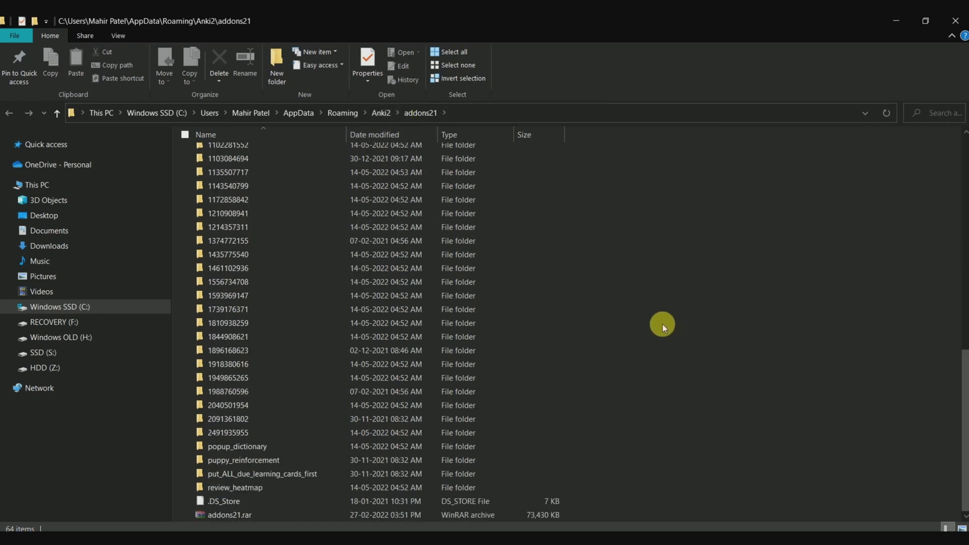
pyautogui.scroll(10, 630, 313)
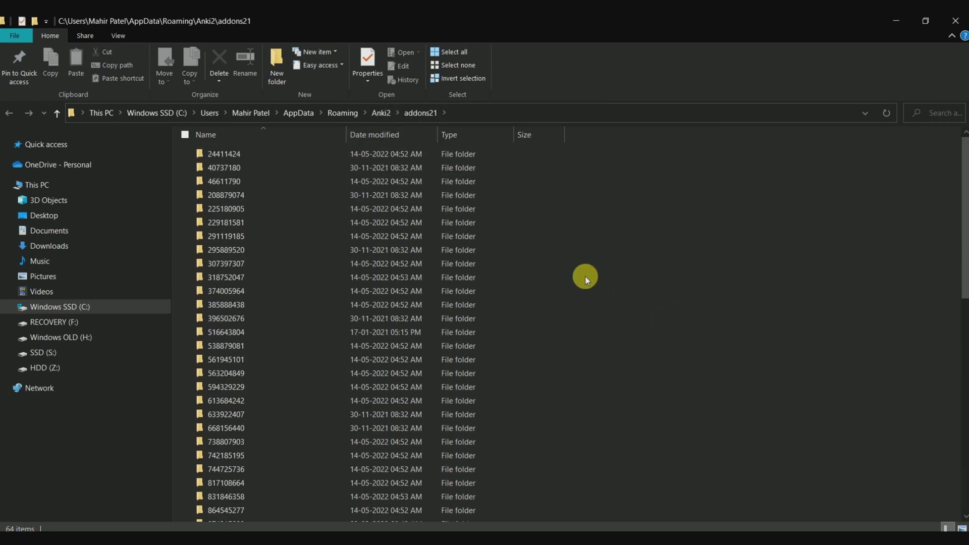
pyautogui.click(382, 112)
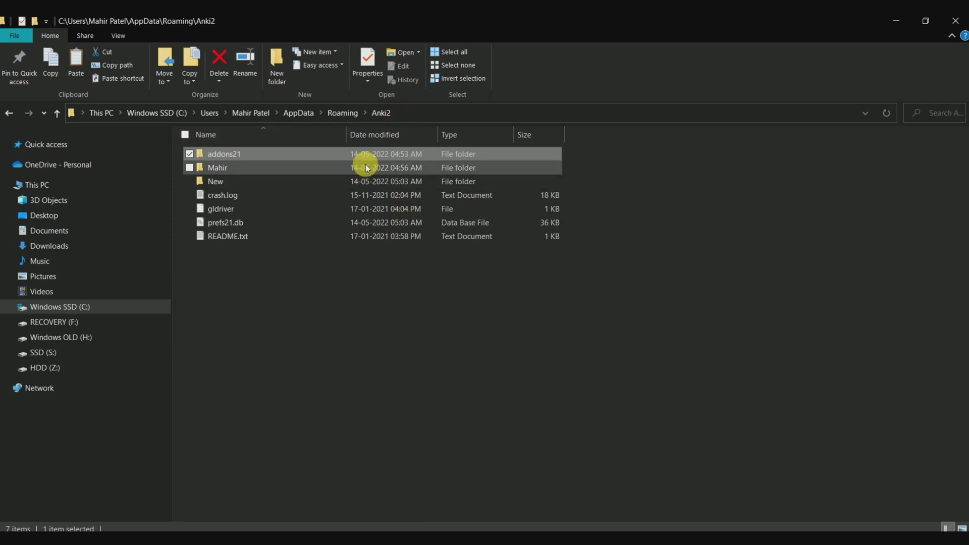
pyautogui.click(393, 334)
pyautogui.rightClick(319, 299)
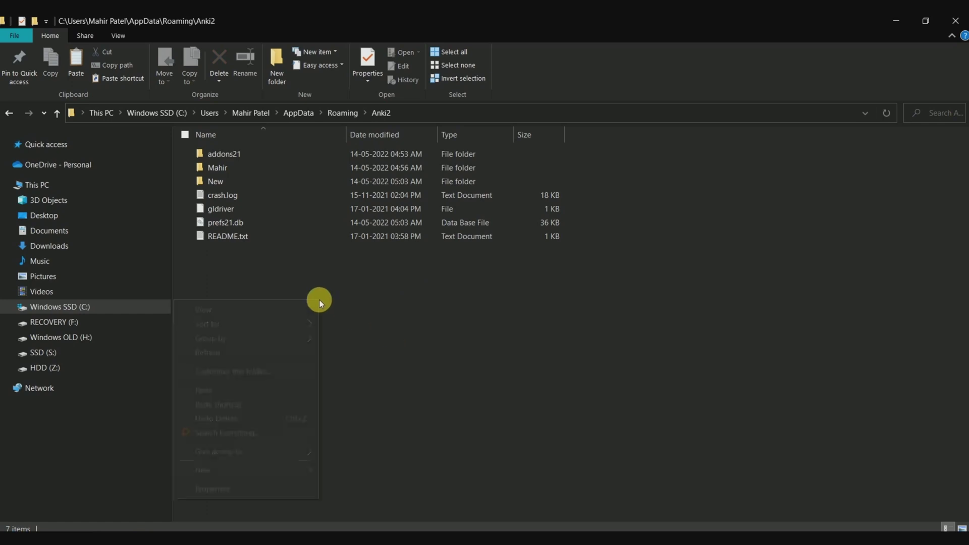
pyautogui.click(234, 391)
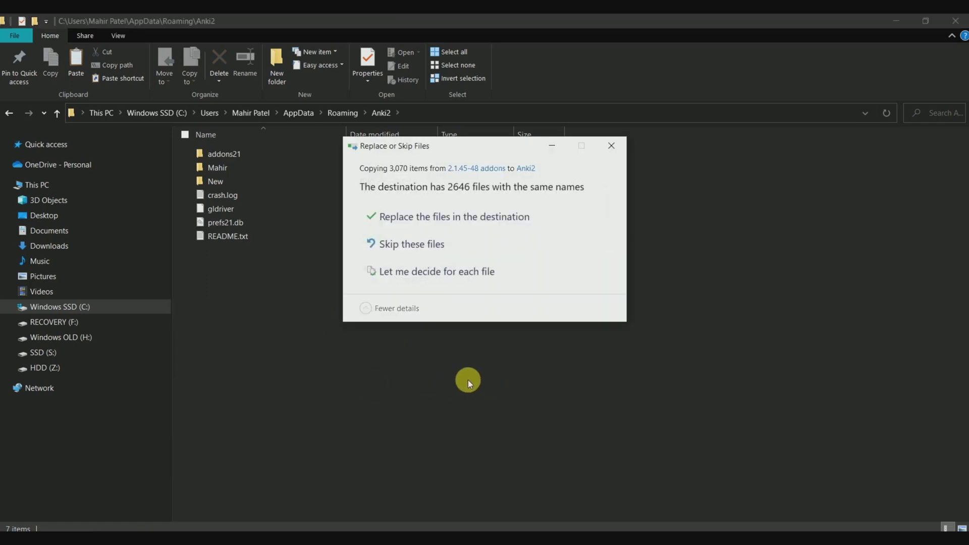
pyautogui.click(471, 216)
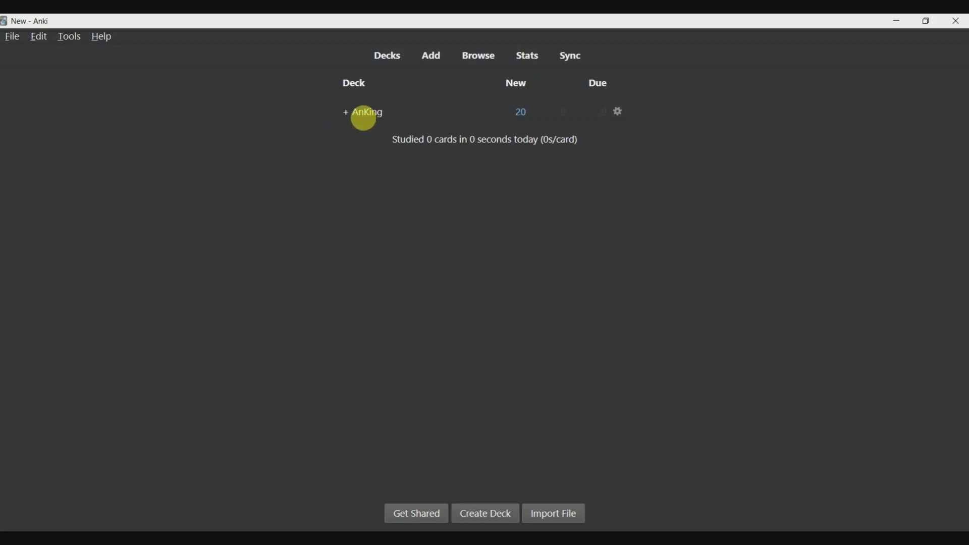
# Step: Restart Anki and import AnKingV11 - media.apkg, adding 34705 notes
pyautogui.click(957, 24)
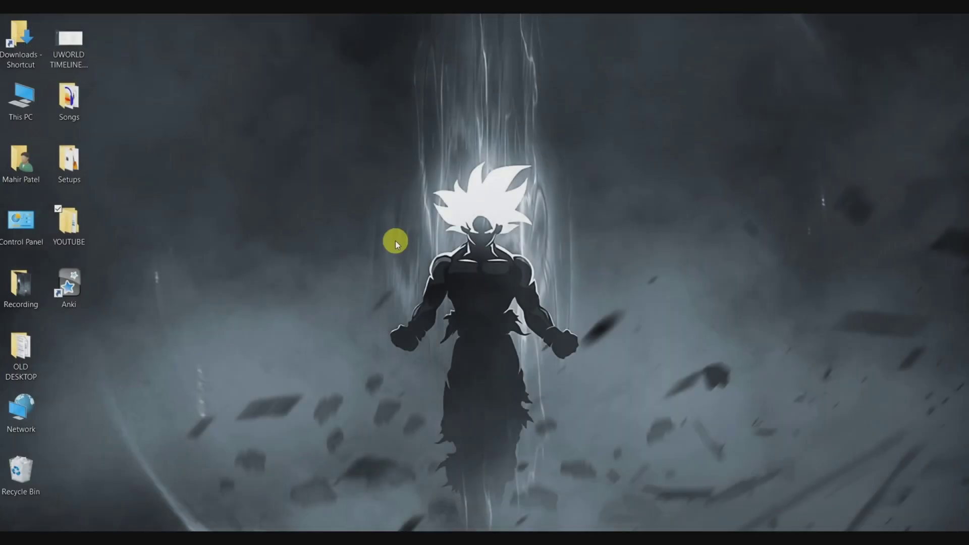
pyautogui.doubleClick(71, 285)
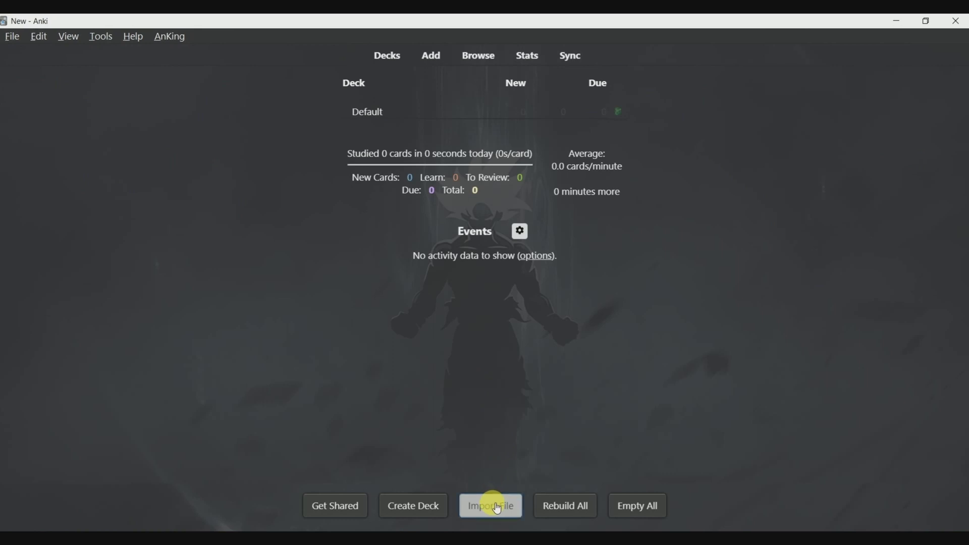
pyautogui.click(494, 506)
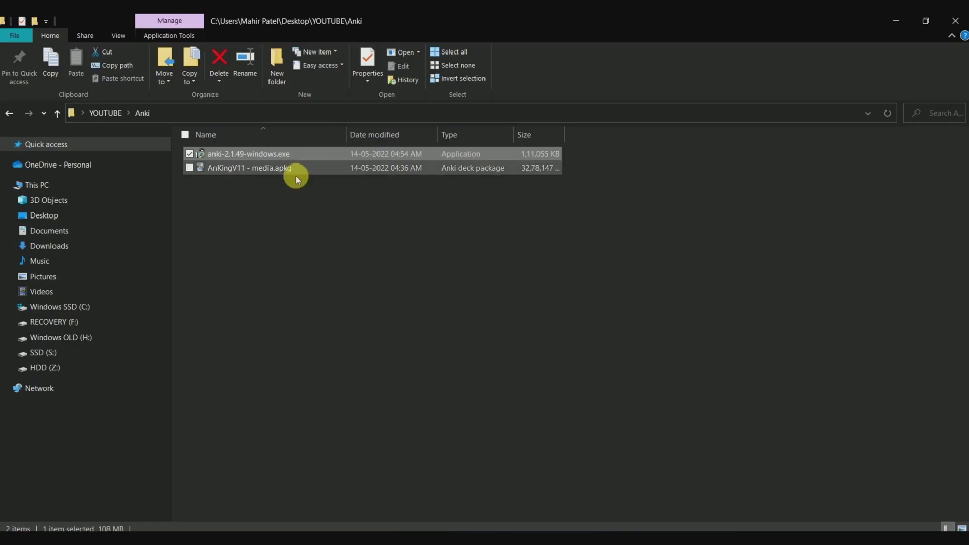
pyautogui.doubleClick(286, 170)
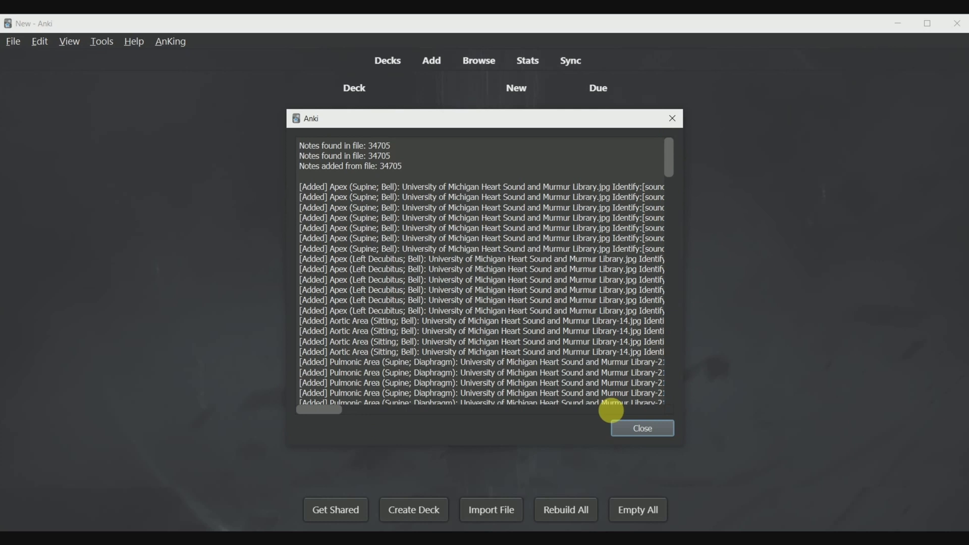
pyautogui.click(623, 429)
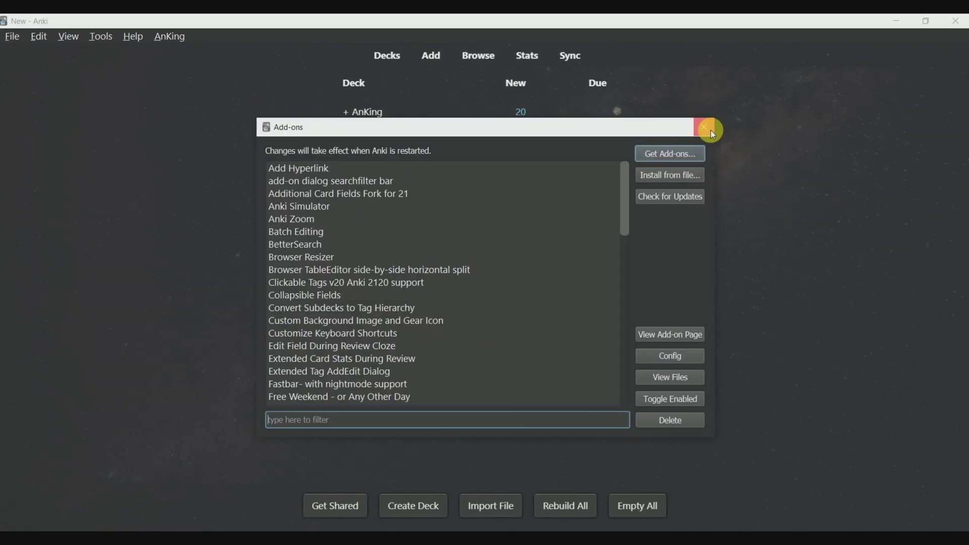
# Step: Close the Add-ons dialog and open the card browser maximized to full screen
pyautogui.click(710, 130)
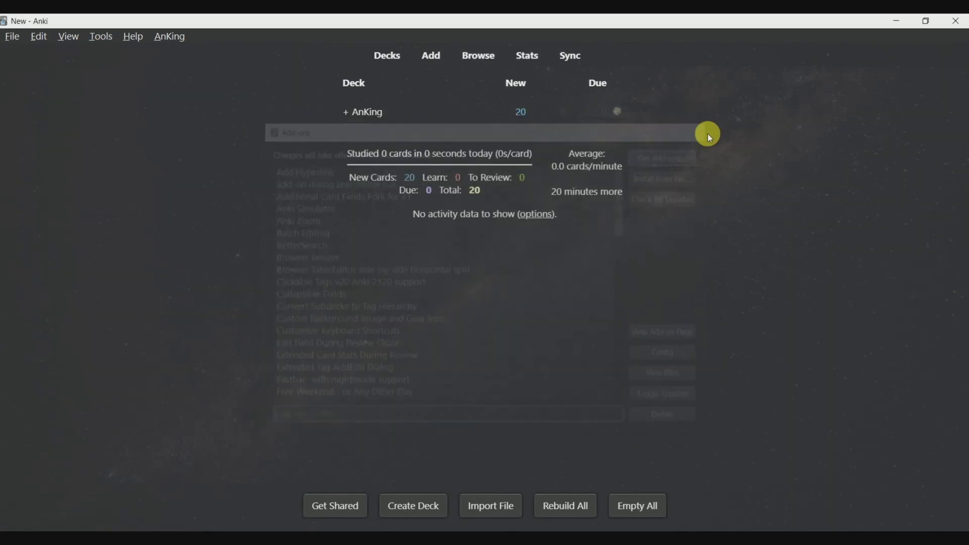
pyautogui.click(477, 59)
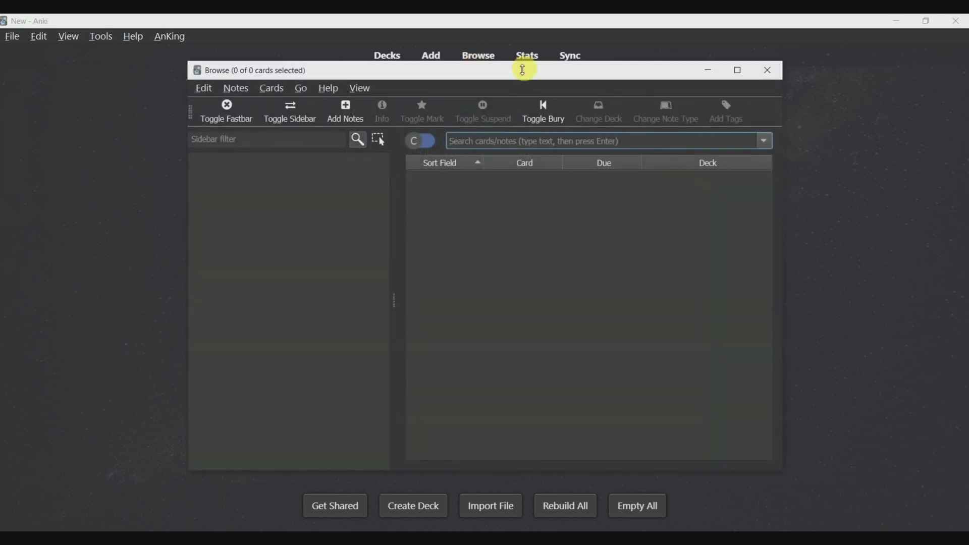
pyautogui.click(737, 71)
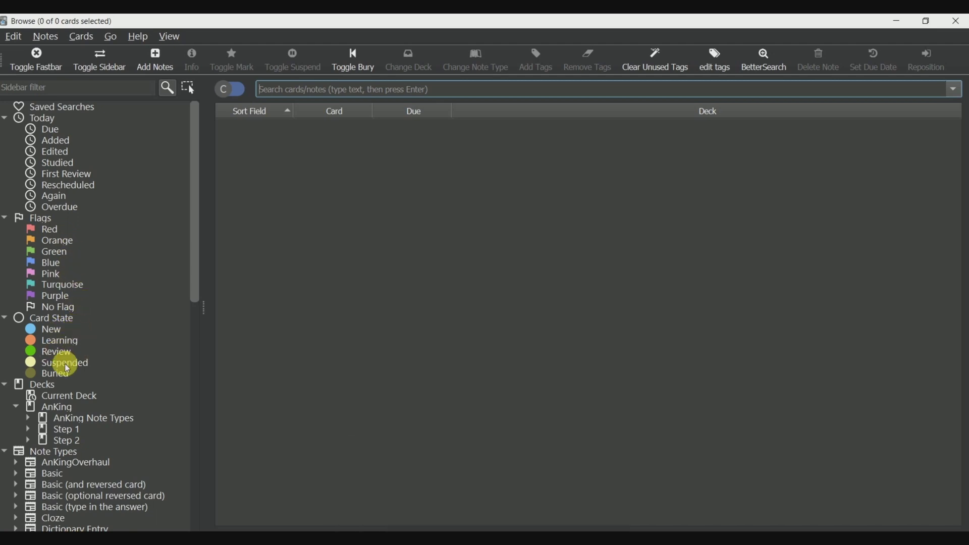
# Step: Select all 43254 cards in the AnKing deck and suspend them
pyautogui.click(53, 405)
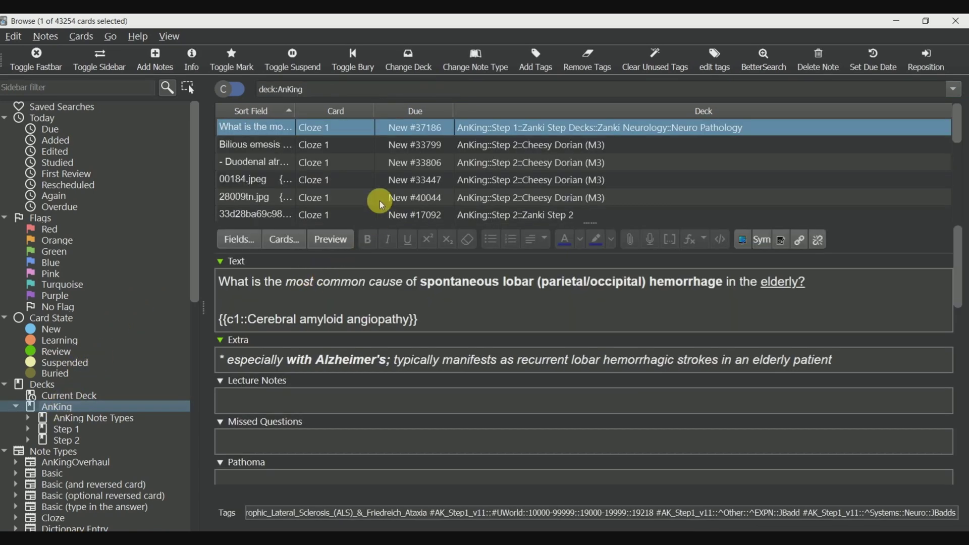
pyautogui.click(385, 181)
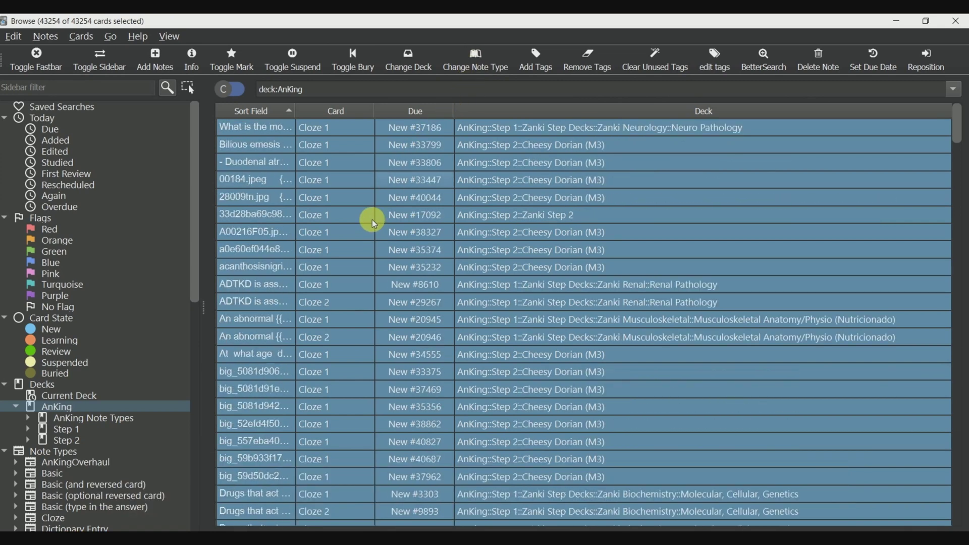
pyautogui.click(300, 63)
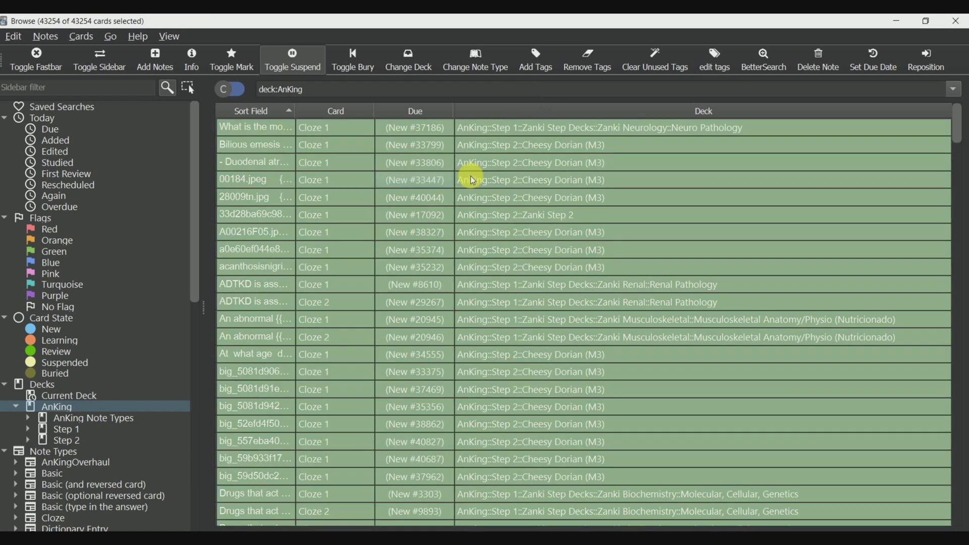
pyautogui.click(470, 176)
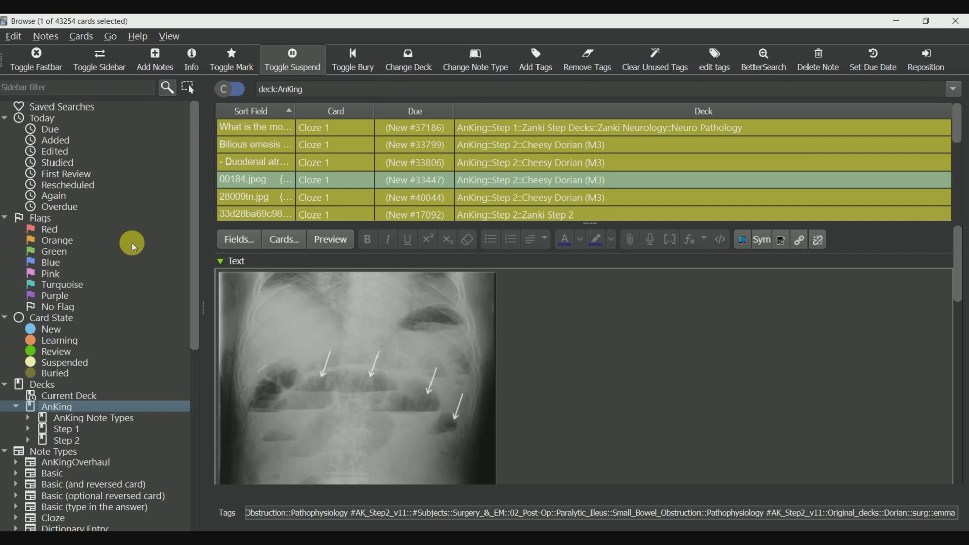
pyautogui.scroll(-10, 131, 244)
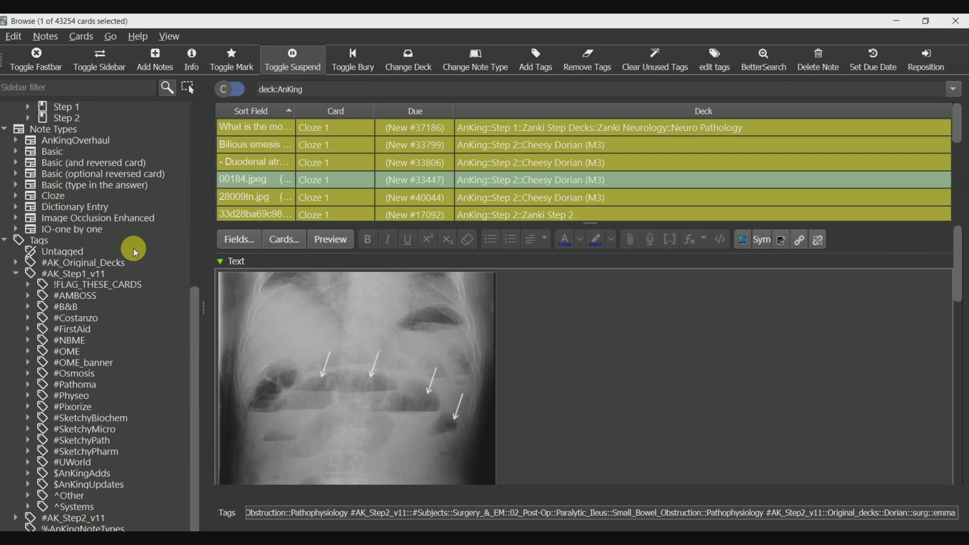
# Step: Expand the #FirstAid tag and list the 01_Biochemistry cards
pyautogui.click(28, 329)
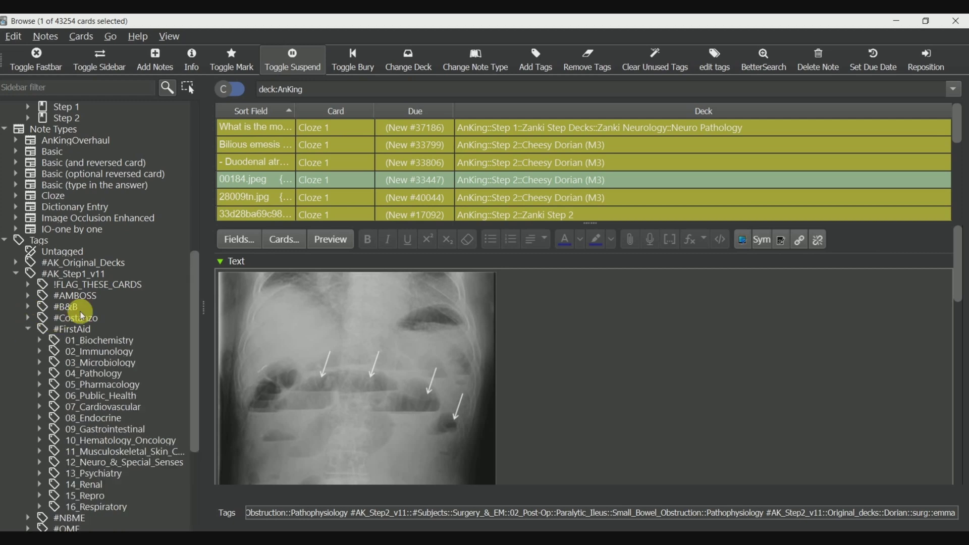
pyautogui.scroll(-5, 83, 310)
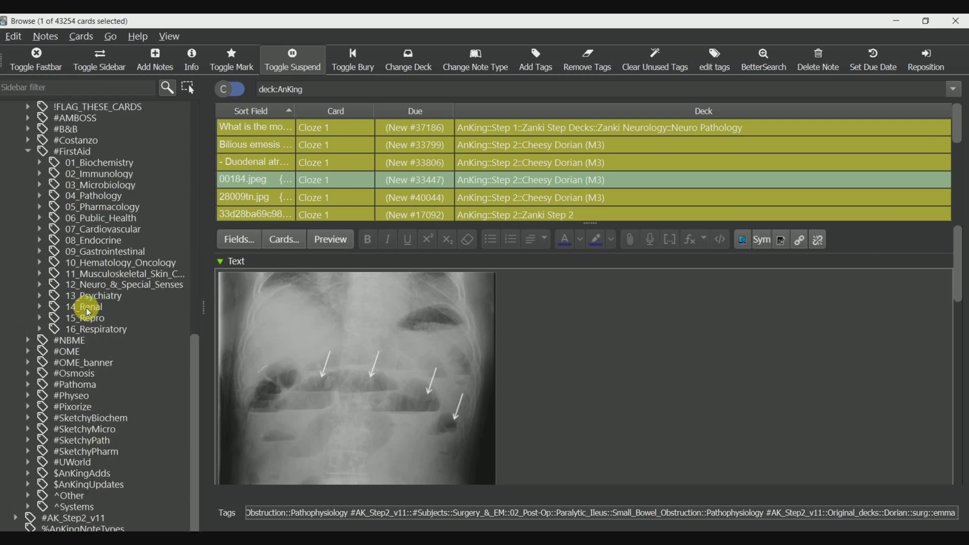
pyautogui.click(97, 163)
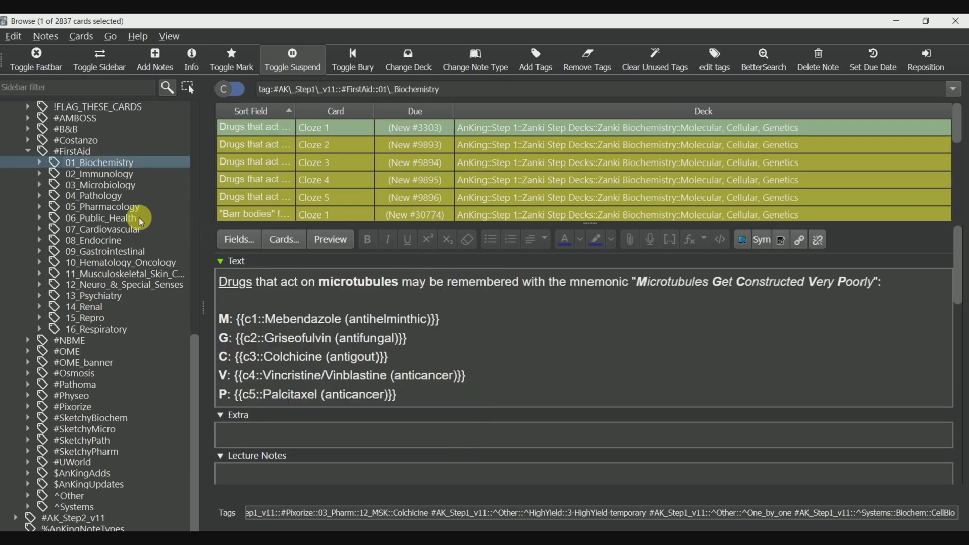
pyautogui.hotkey('ctrl', 'alt', 'a')
# Step: Drill through 01_Molecular and chromatin structure to list the 6 DNA_Methylation cards, then collapse the subtrees
pyautogui.click(42, 163)
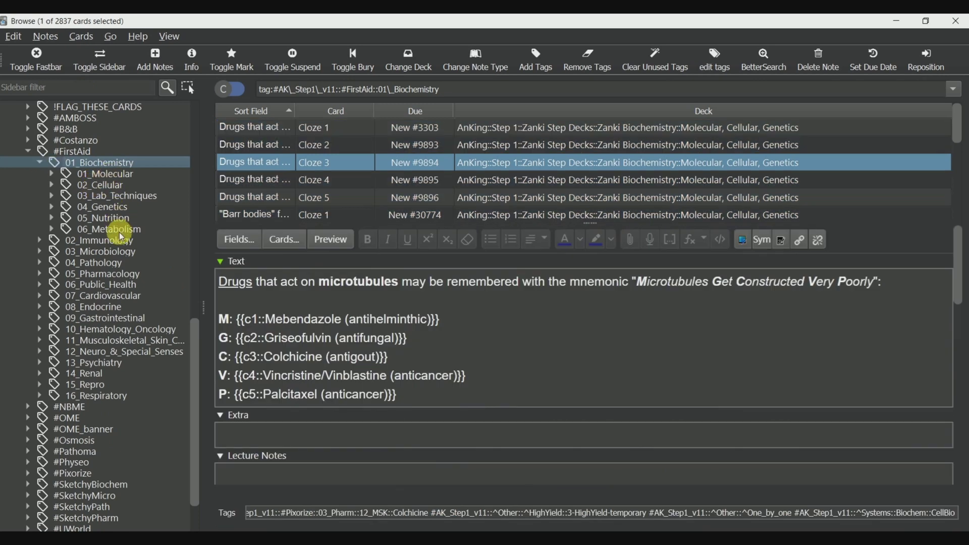
pyautogui.click(51, 173)
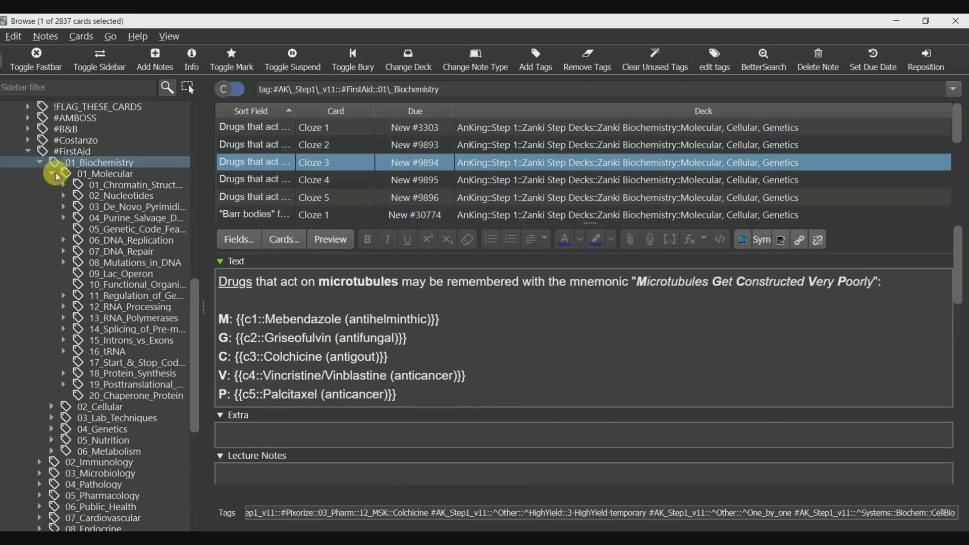
pyautogui.click(65, 185)
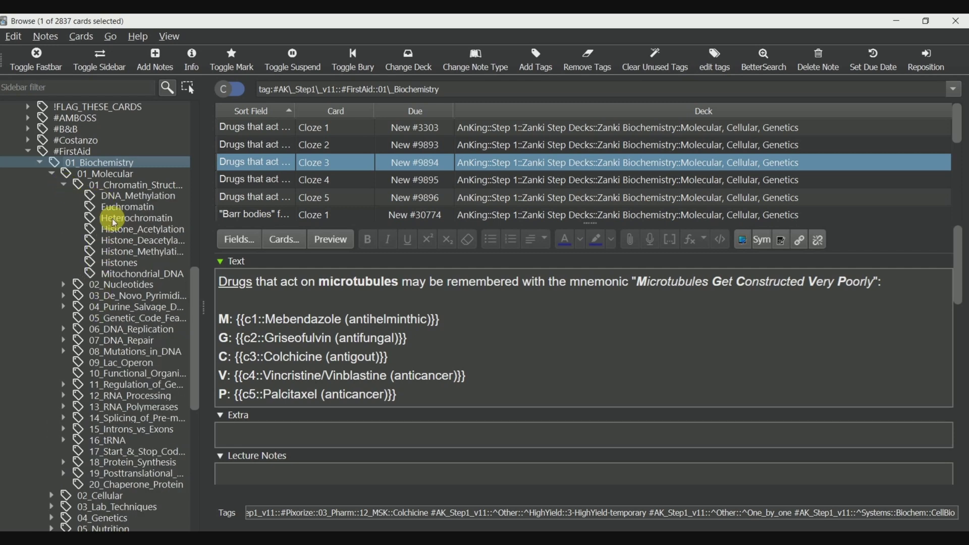
pyautogui.click(119, 202)
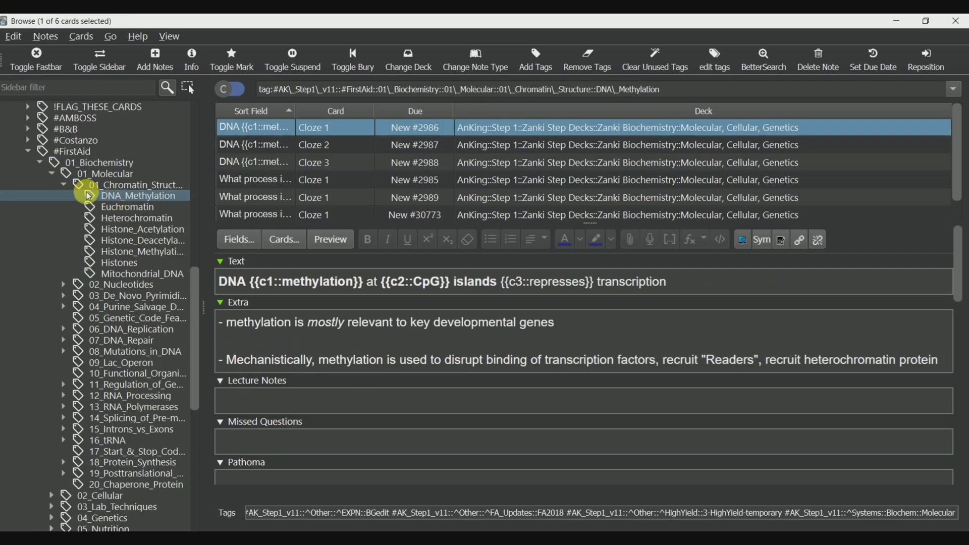
pyautogui.click(68, 185)
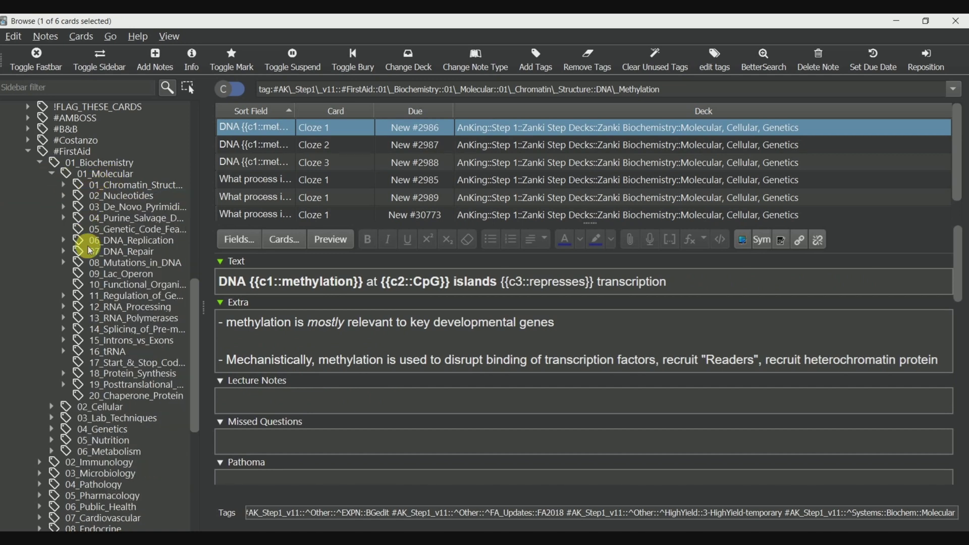
pyautogui.click(54, 175)
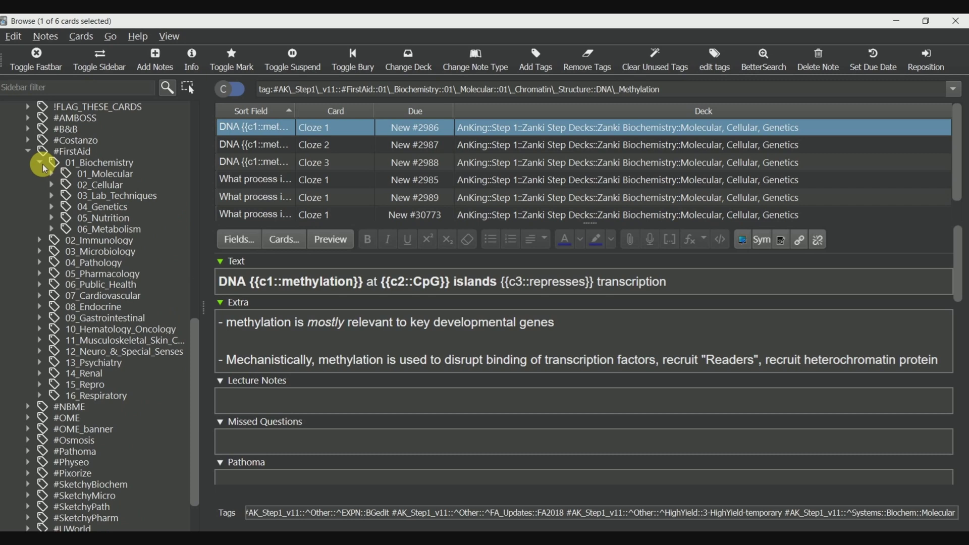
# Step: Select all 01_Biochemistry cards and unsuspend them
pyautogui.doubleClick(48, 162)
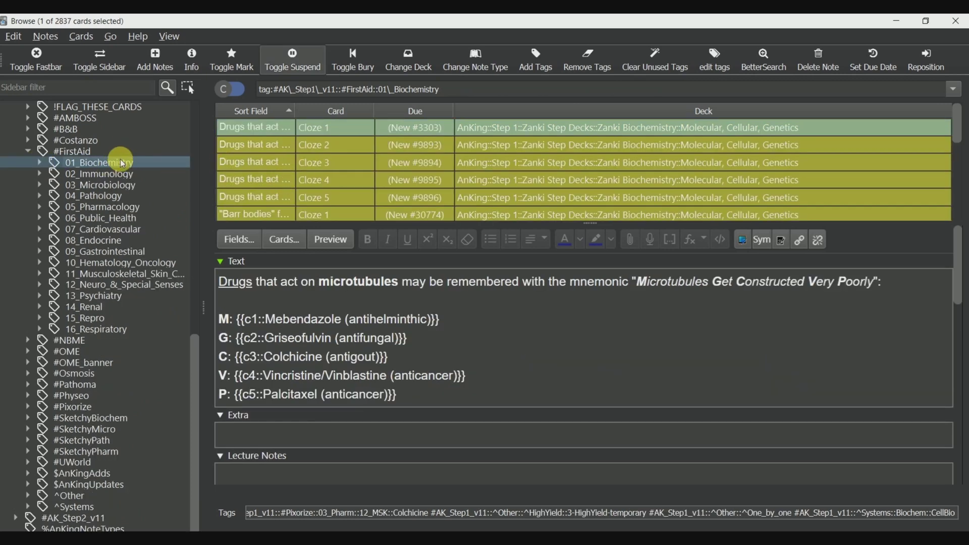
pyautogui.click(274, 161)
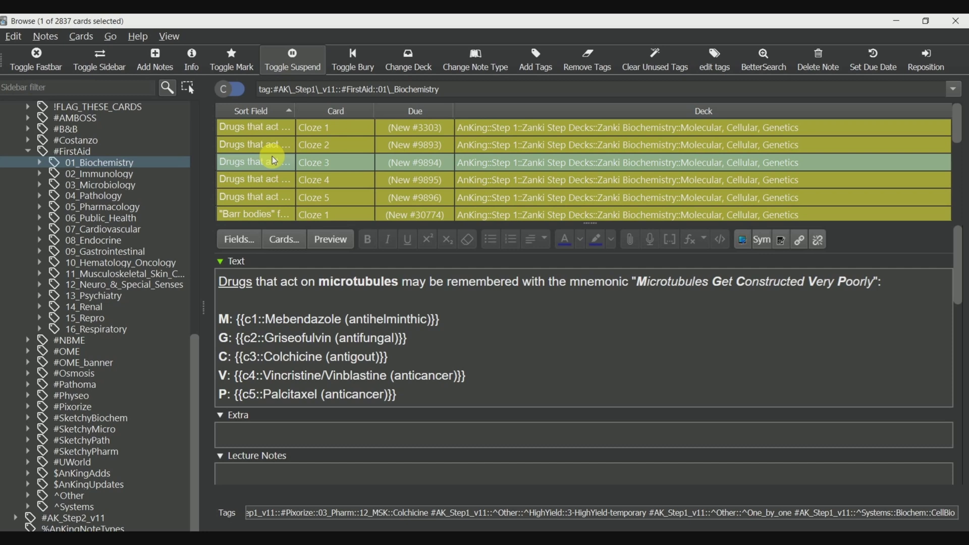
pyautogui.hotkey('ctrl', 'a')
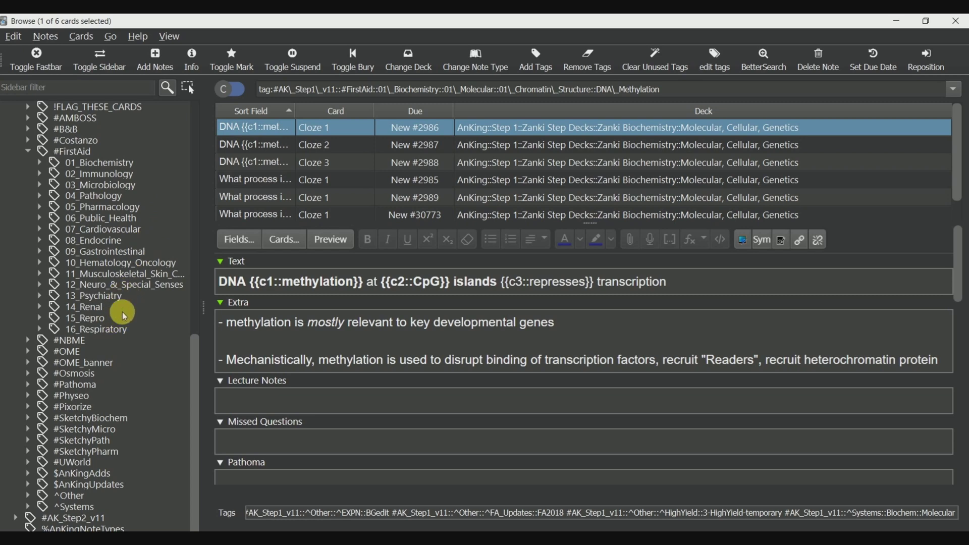
# Step: Check the 16_Respiratory and 02_Immunology tag lists, then close the browser
pyautogui.click(108, 333)
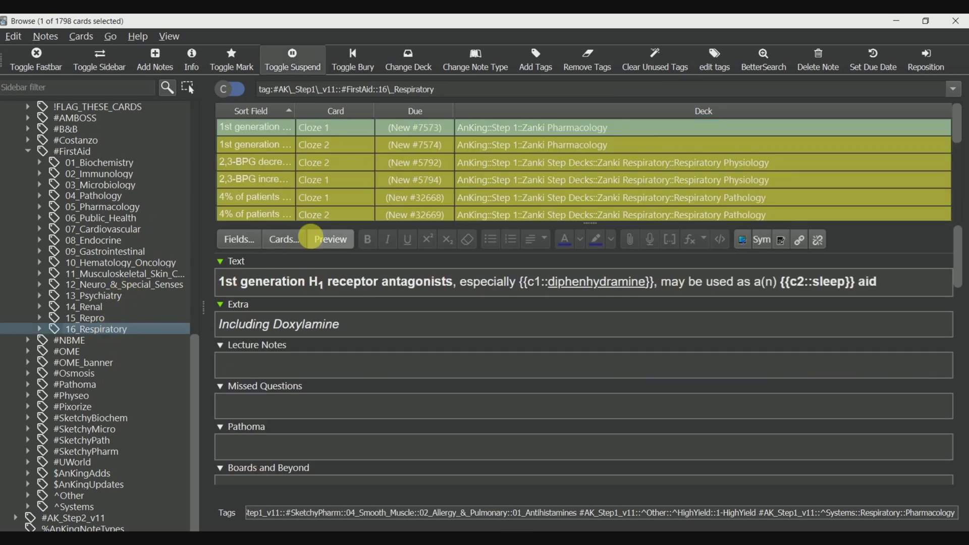
pyautogui.click(304, 197)
pyautogui.click(99, 162)
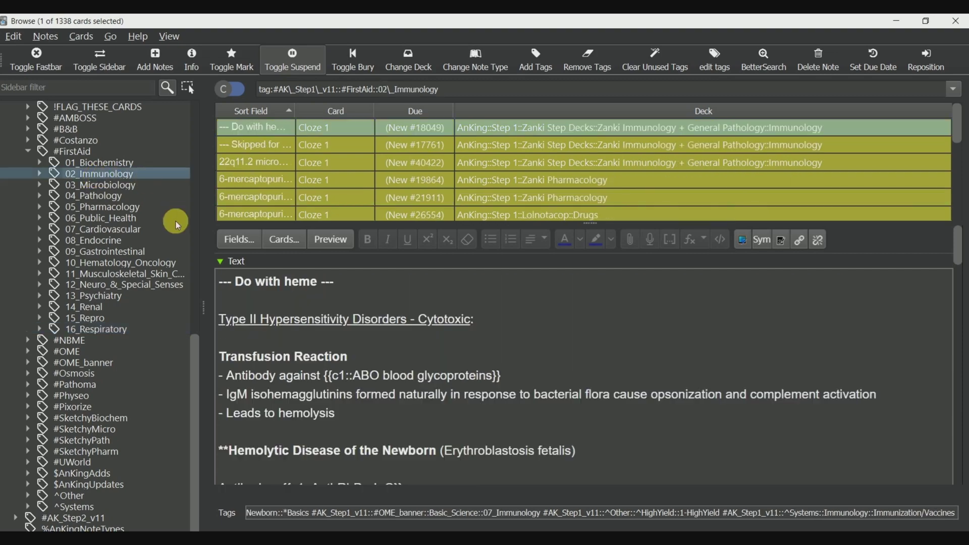
pyautogui.click(955, 29)
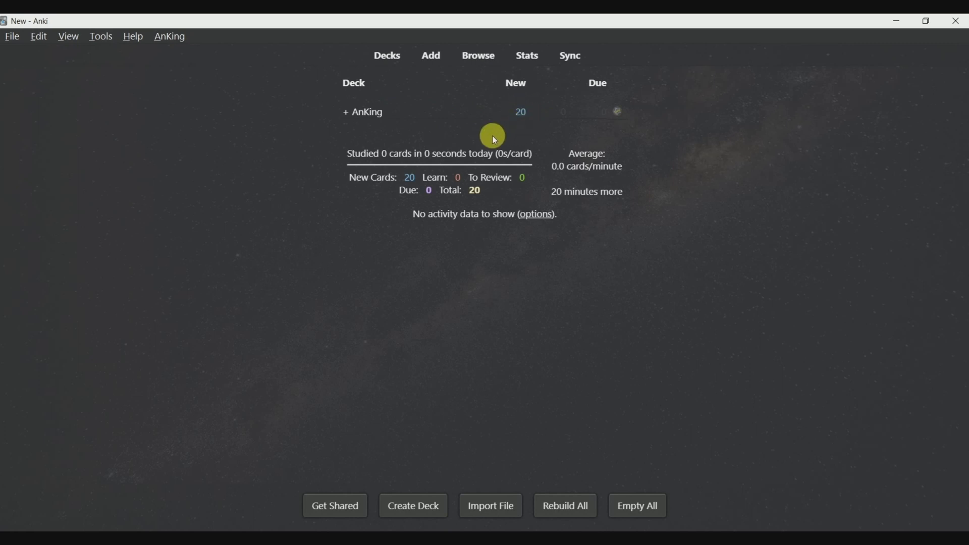
# Step: Open the AnKing deck overview, start studying, then return to decks showing 2835 new cards
pyautogui.click(368, 116)
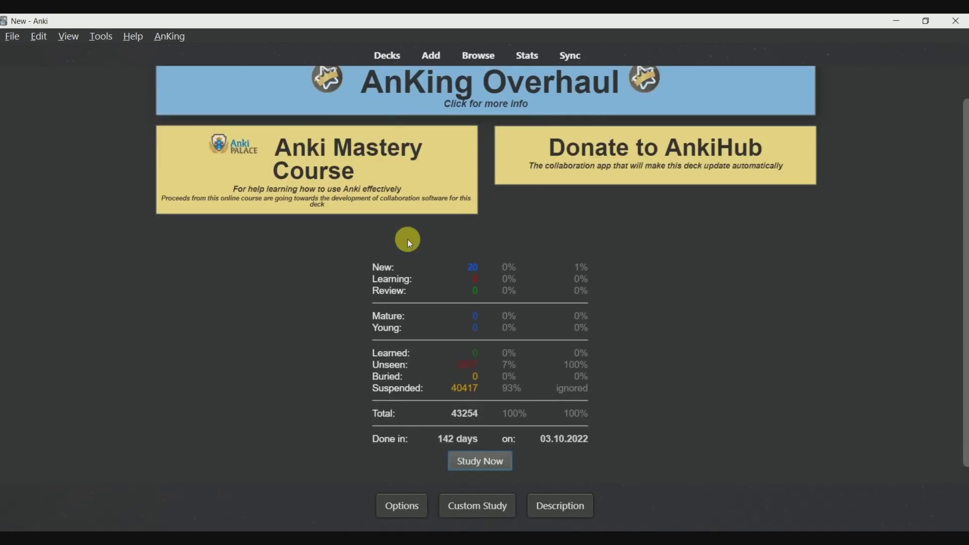
pyautogui.click(483, 460)
pyautogui.press('d')
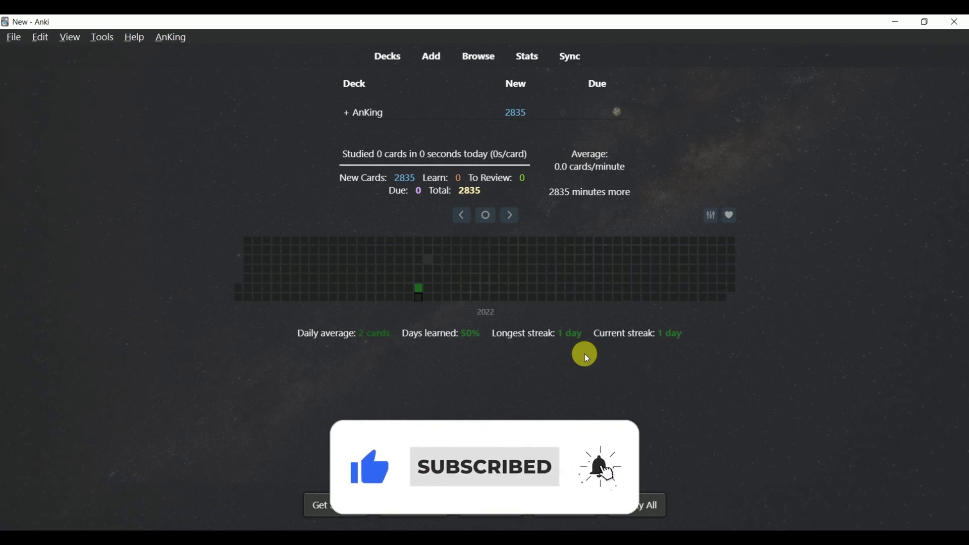
# Step: Open the AnKing deck options and review the maximum reviews per day setting
pyautogui.click(618, 114)
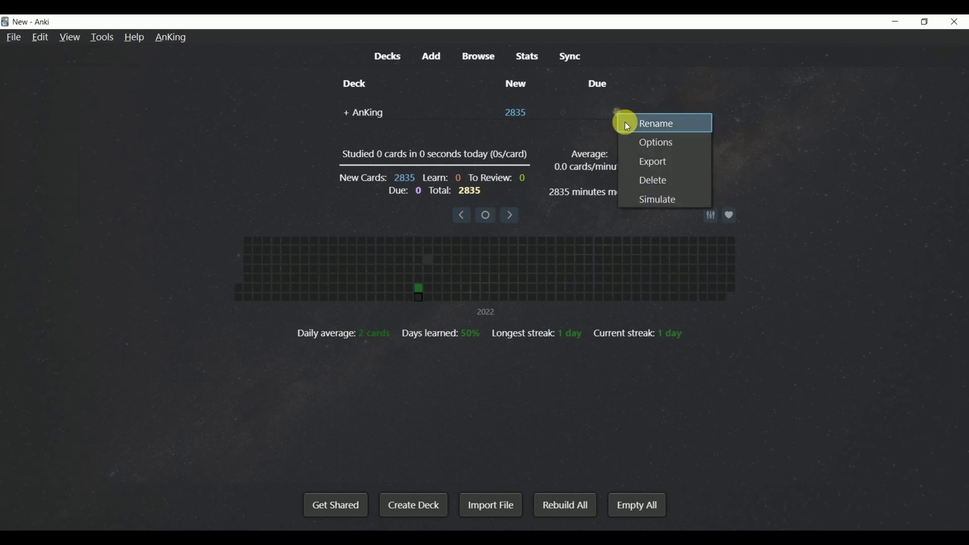
pyautogui.click(639, 144)
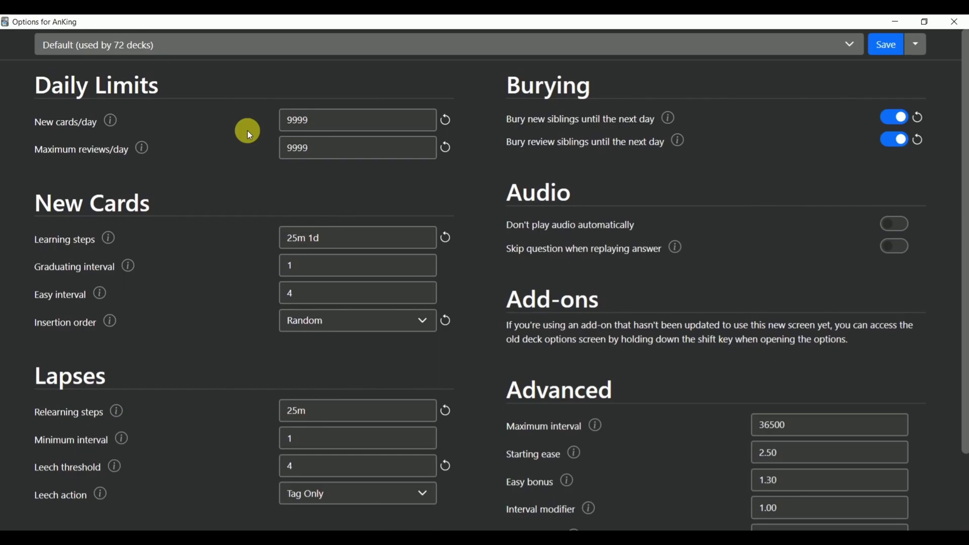
pyautogui.click(289, 152)
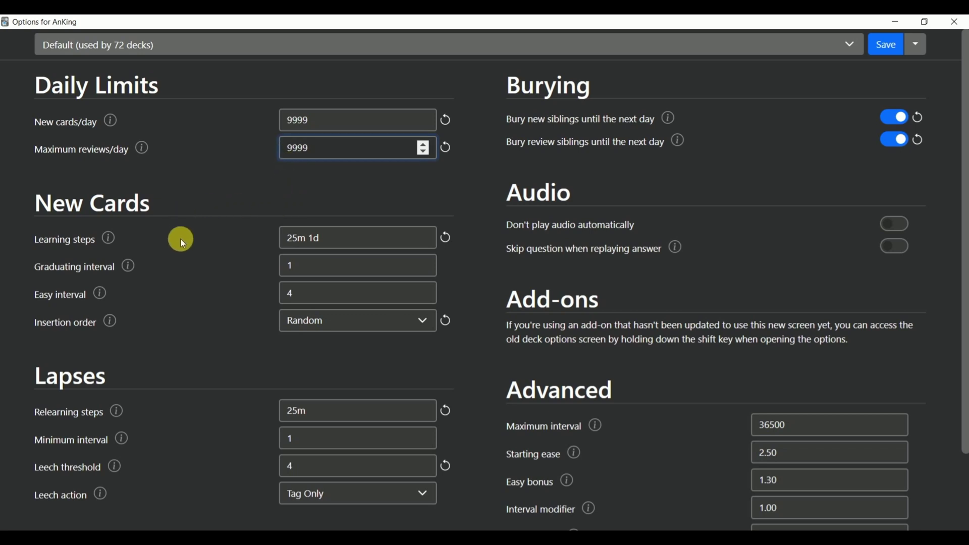
pyautogui.click(189, 201)
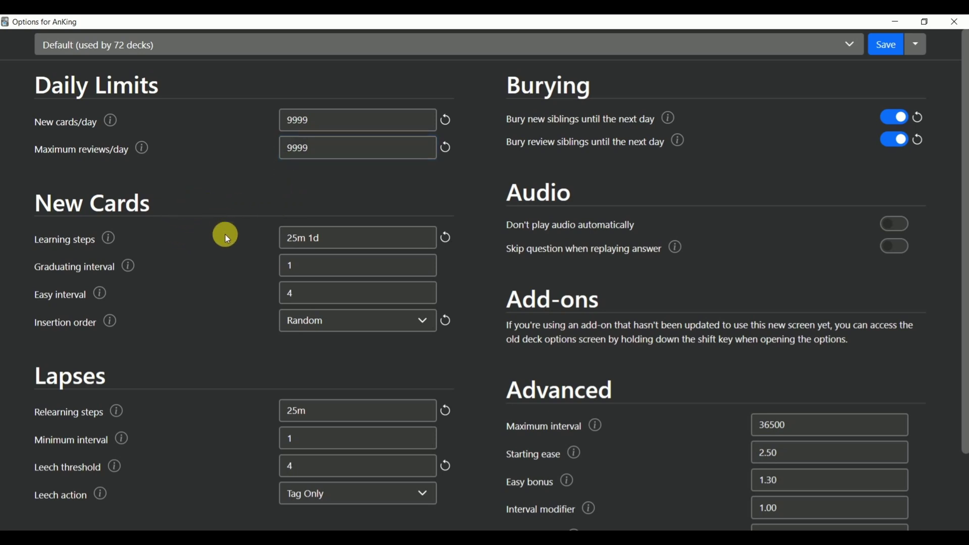
# Step: Set the graduating interval to 3, keeping 25m 1d learning steps and Random insertion order
pyautogui.click(303, 241)
pyautogui.doubleClick(320, 242)
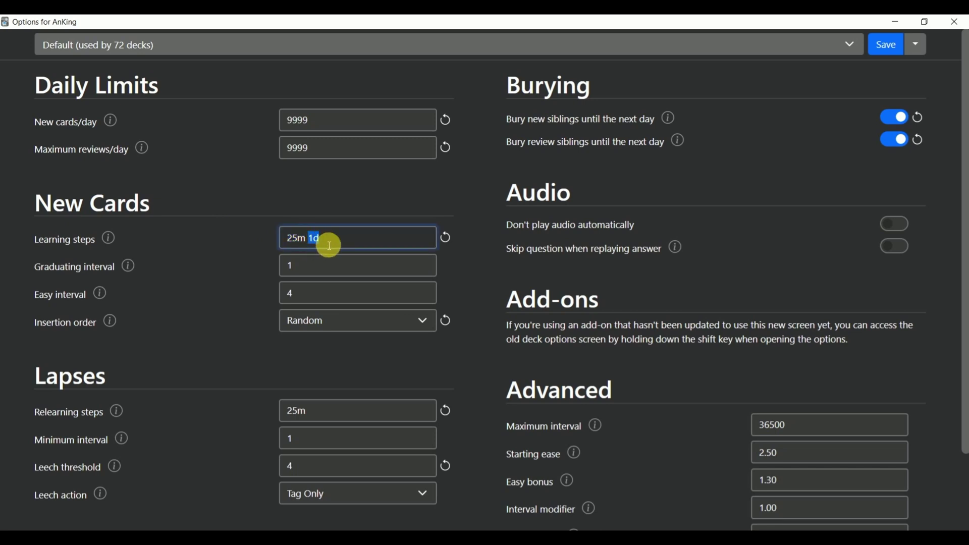
pyautogui.click(245, 261)
pyautogui.click(309, 264)
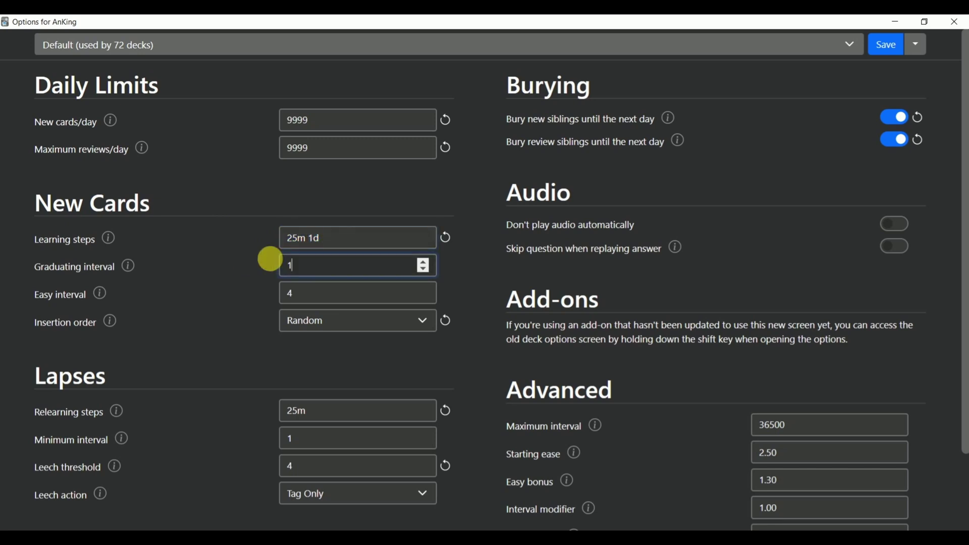
pyautogui.click(271, 287)
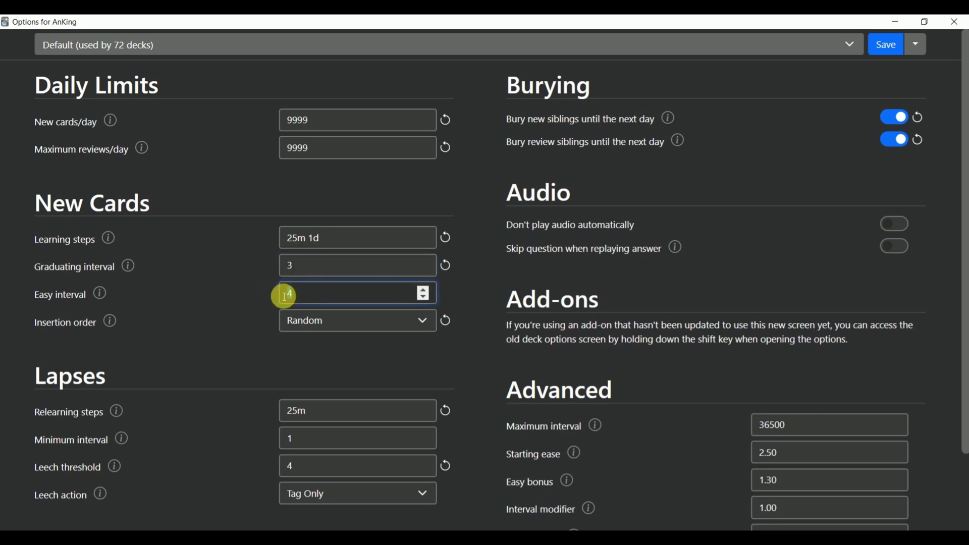
pyautogui.click(317, 321)
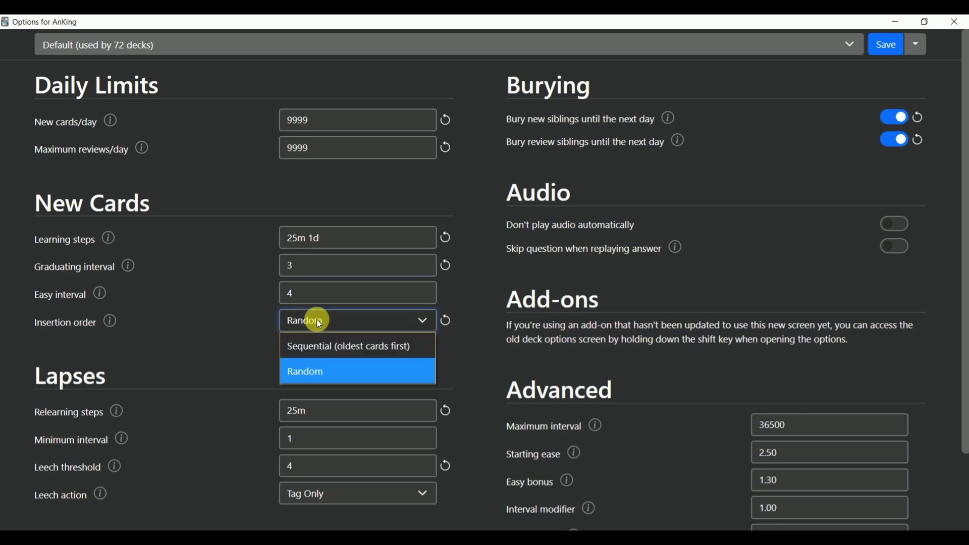
pyautogui.click(335, 369)
pyautogui.press('Tab')
pyautogui.scroll(-2, 222, 274)
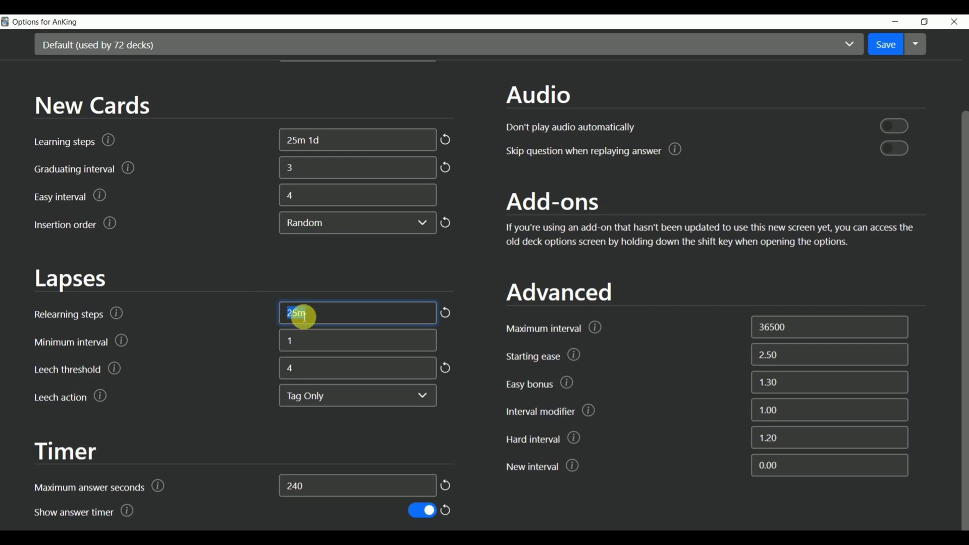
pyautogui.click(291, 341)
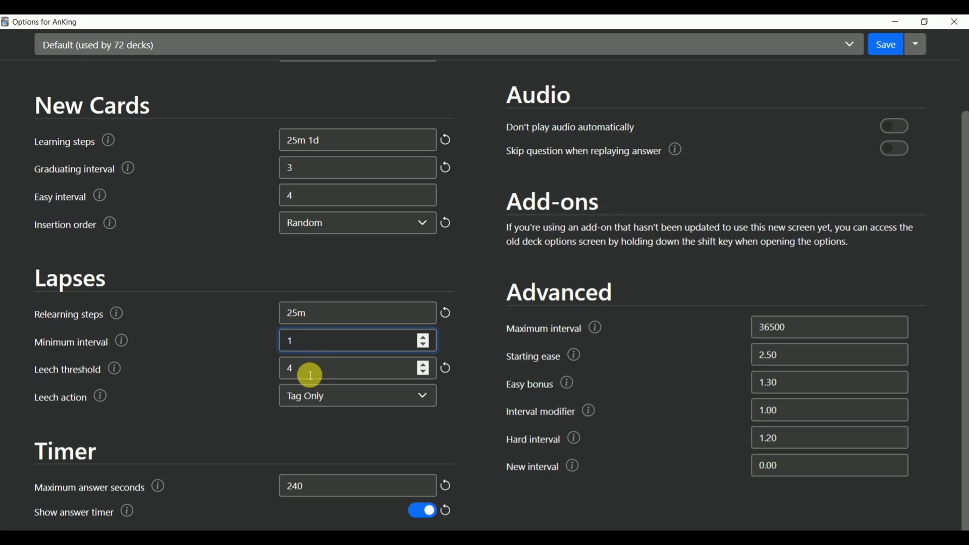
pyautogui.click(290, 374)
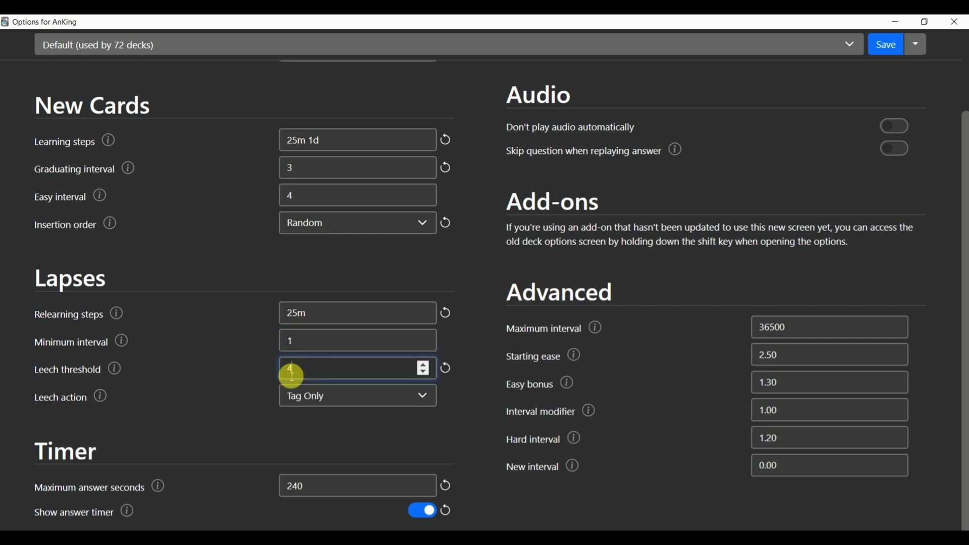
pyautogui.click(309, 396)
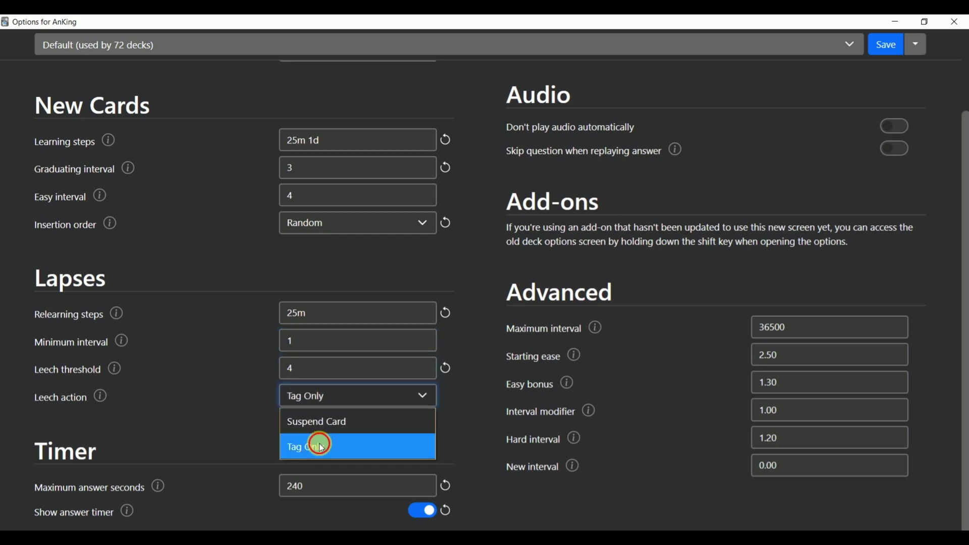
pyautogui.click(321, 446)
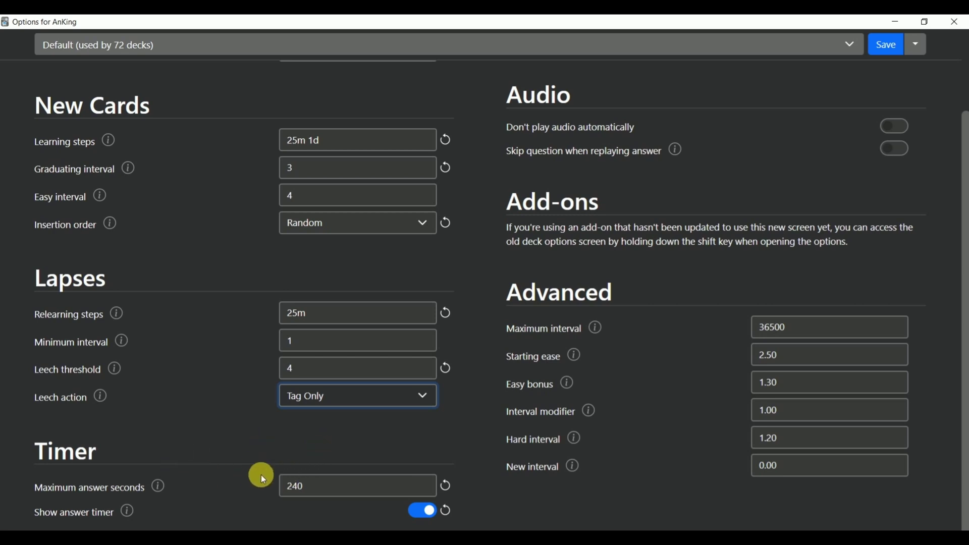
pyautogui.click(317, 492)
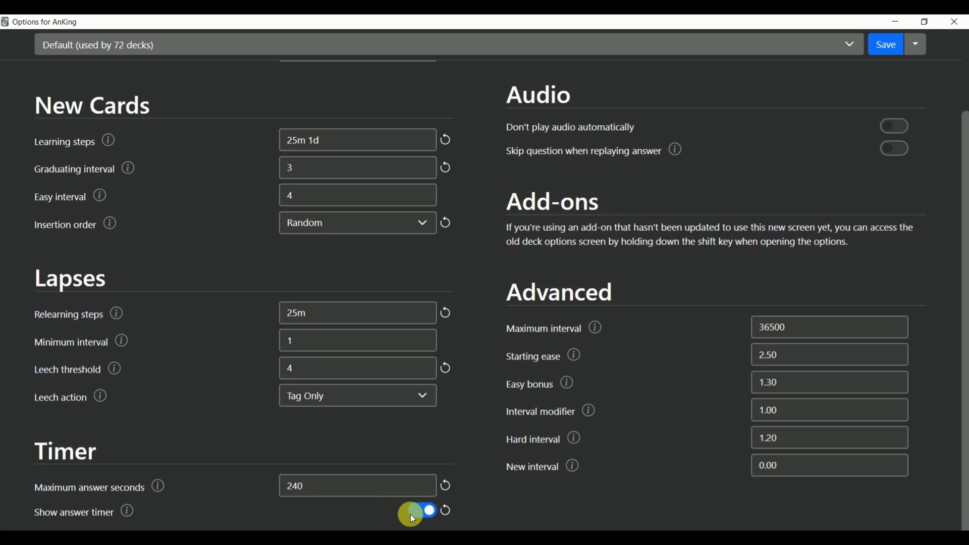
pyautogui.scroll(2, 581, 404)
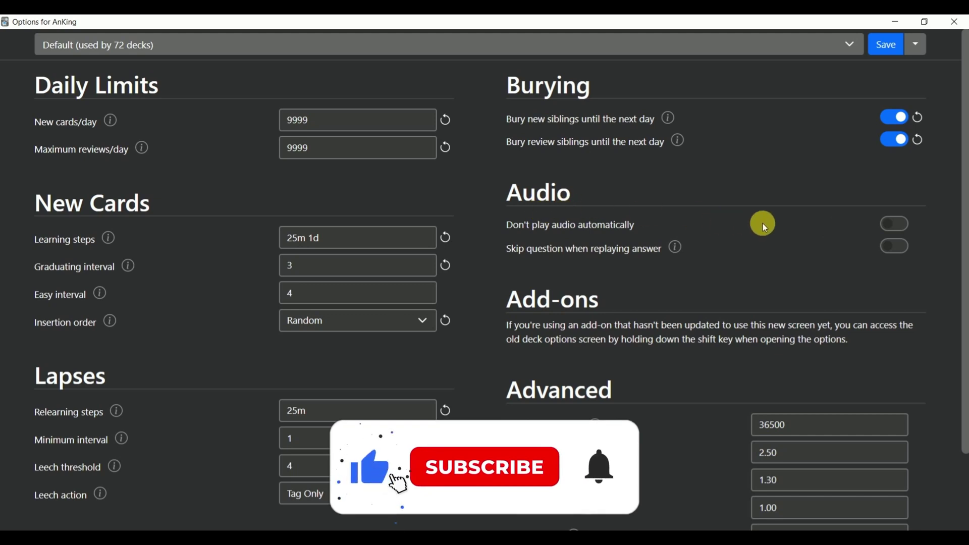
# Step: Check the Maximum interval in the Advanced section and save the AnKing deck options
pyautogui.scroll(-2, 755, 241)
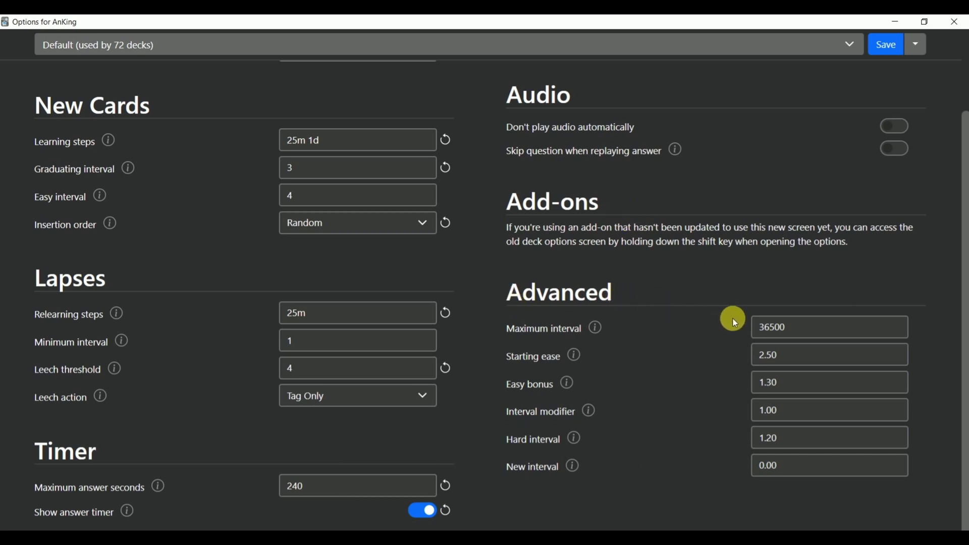
pyautogui.click(767, 328)
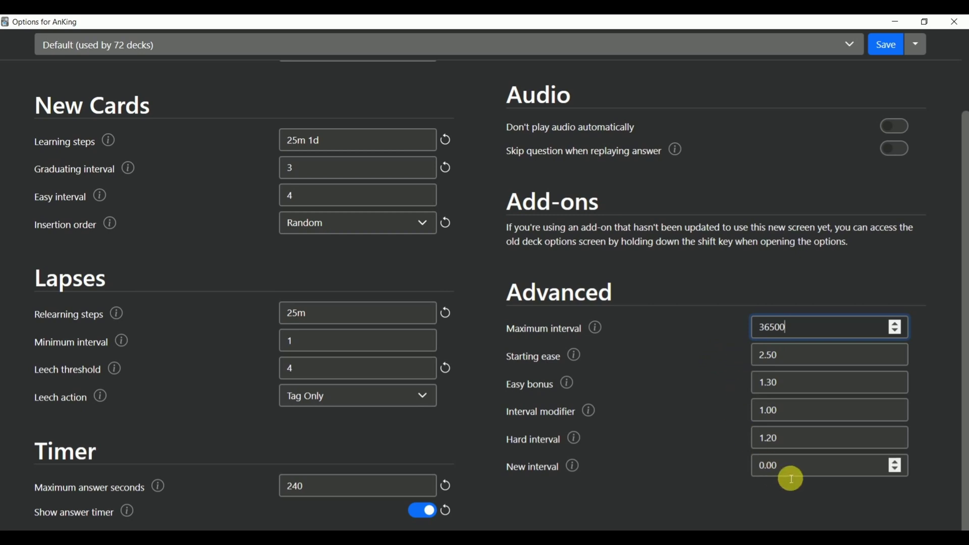
pyautogui.click(888, 50)
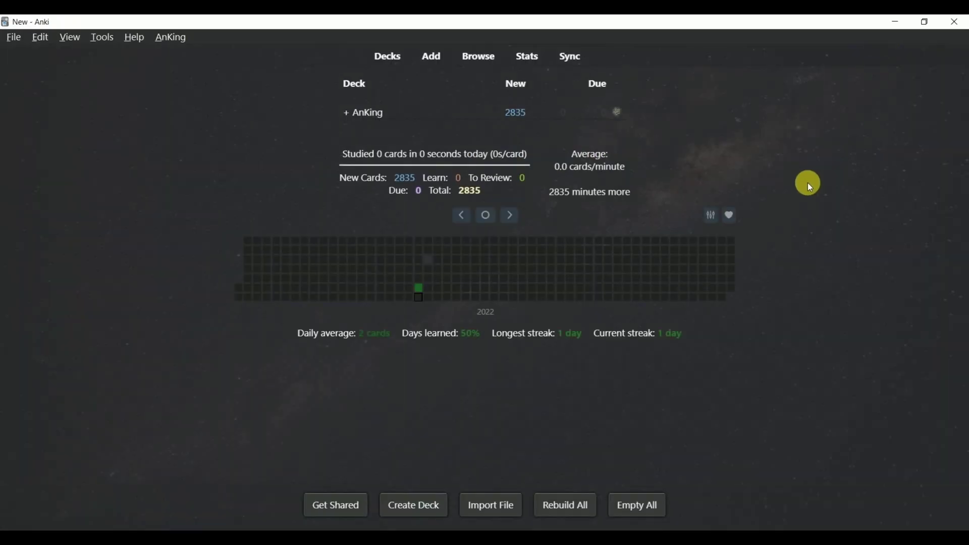